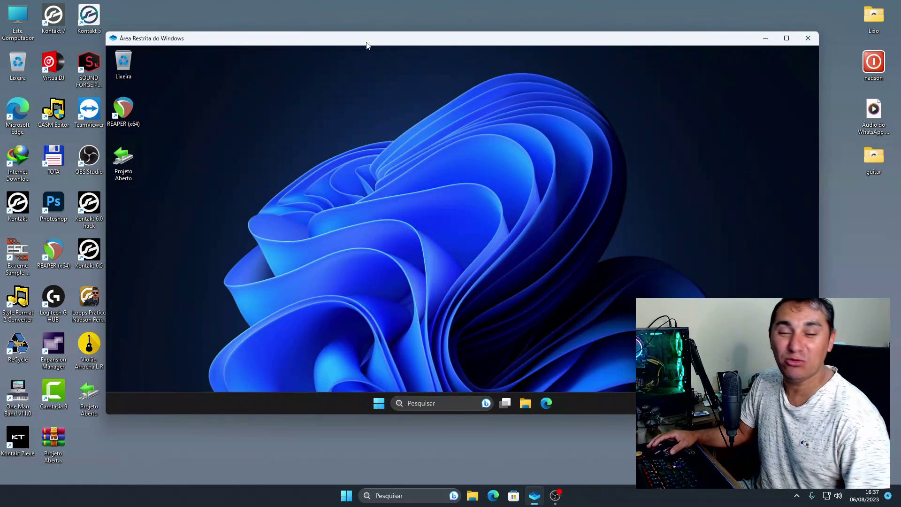
# Step: Expand the Windows Sandbox window (Área Restrita do Windows) to full screen
pyautogui.moveTo(447, 45); pyautogui.dragTo(444, 43)
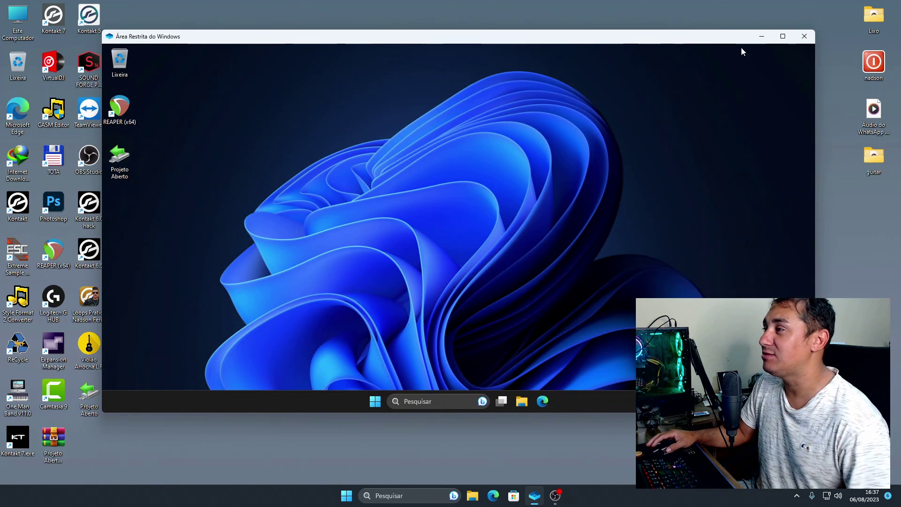
pyautogui.click(783, 36)
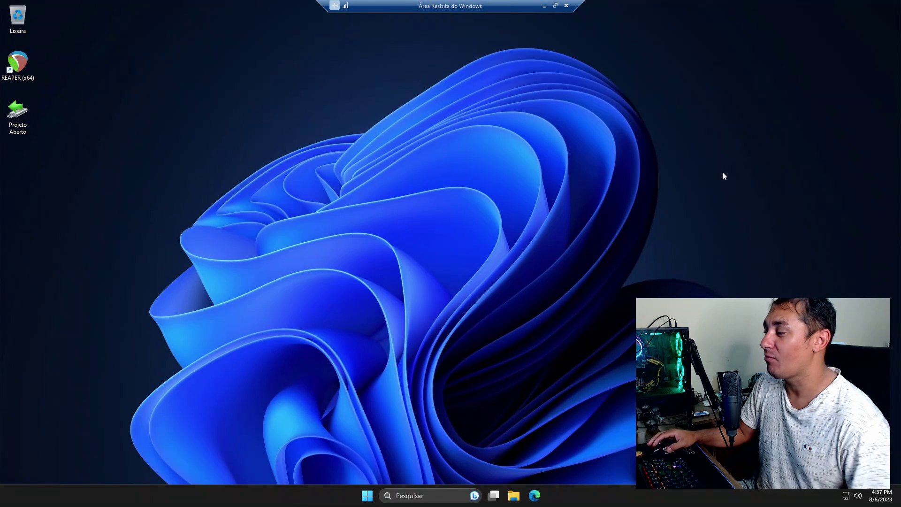
pyautogui.click(555, 5)
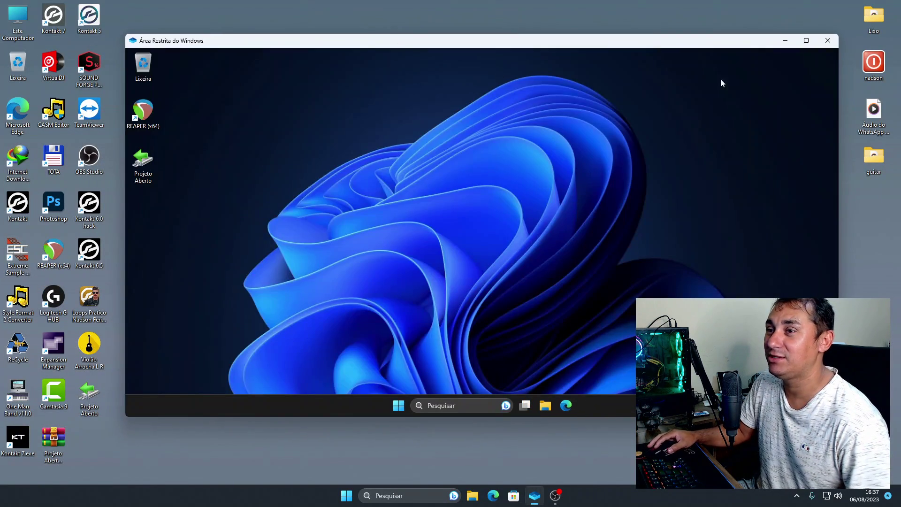
pyautogui.click(806, 40)
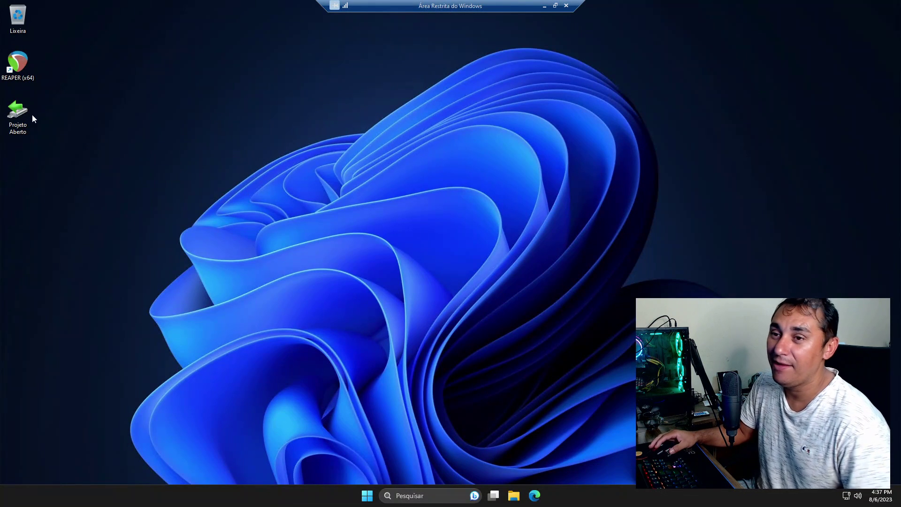
# Step: Examine the folders inside Projeto Aberto, including the contents of Kontakt 7.3.1 Portable, and close the folder window
pyautogui.doubleClick(14, 113)
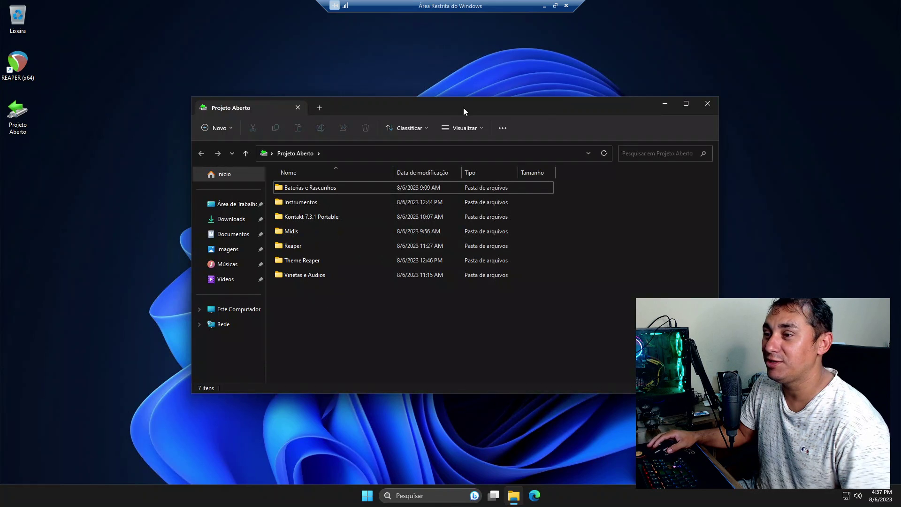
pyautogui.moveTo(580, 113); pyautogui.dragTo(580, 91)
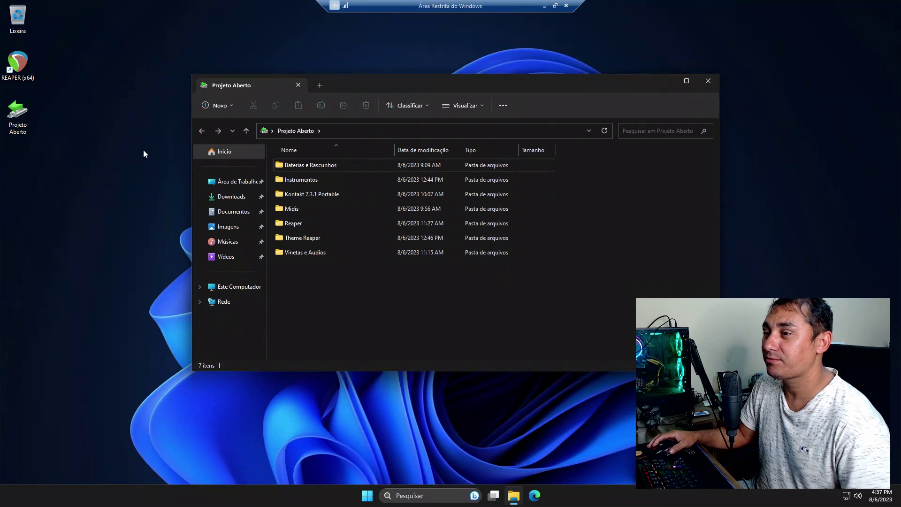
pyautogui.doubleClick(320, 195)
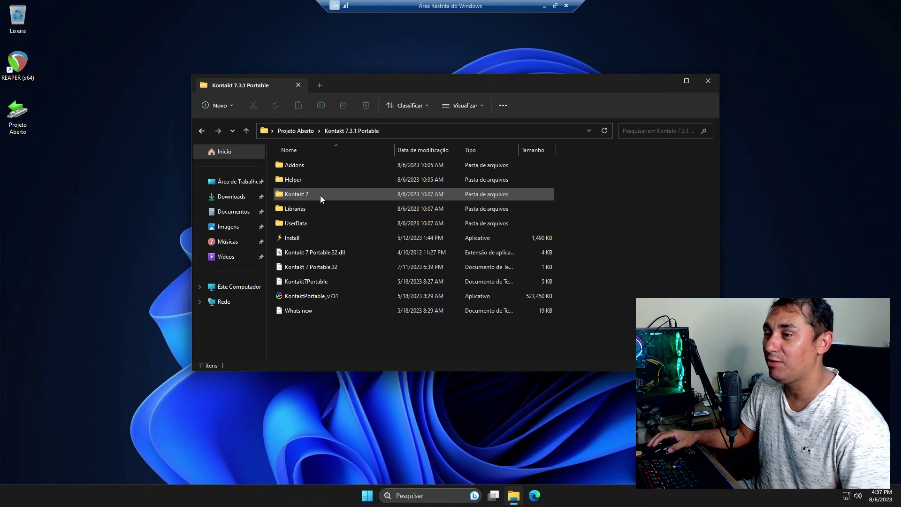
pyautogui.click(202, 132)
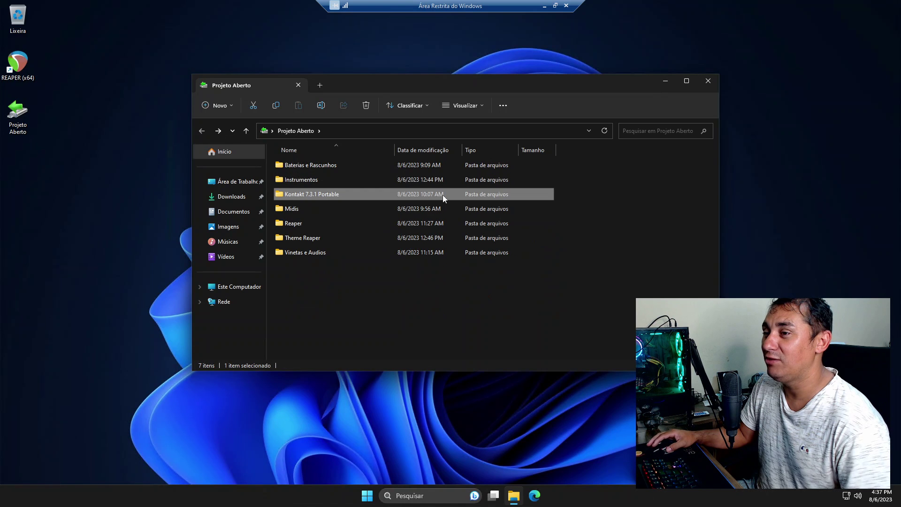
pyautogui.click(707, 82)
pyautogui.doubleClick(19, 112)
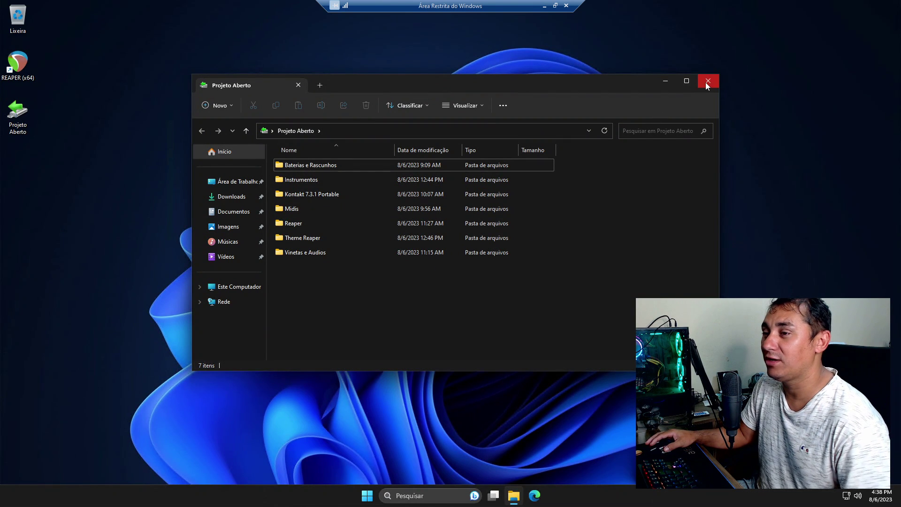
pyautogui.moveTo(322, 294); pyautogui.dragTo(331, 143)
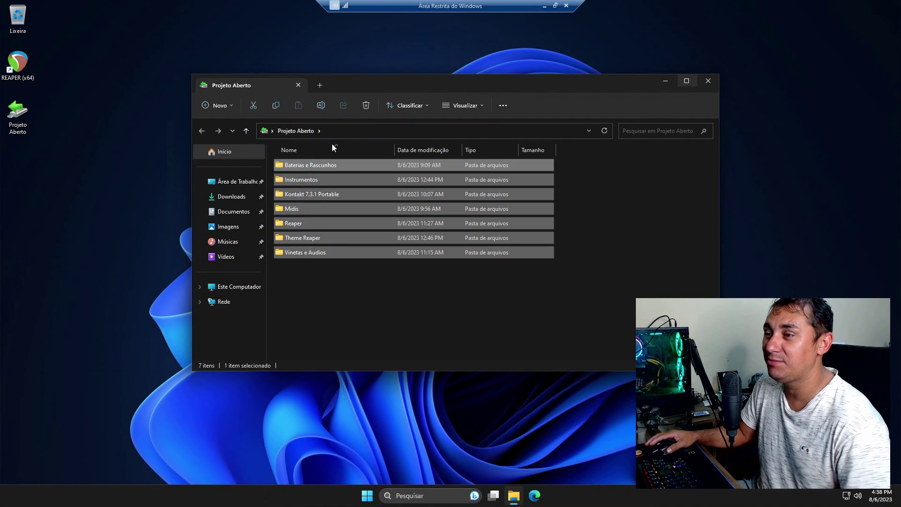
pyautogui.click(706, 84)
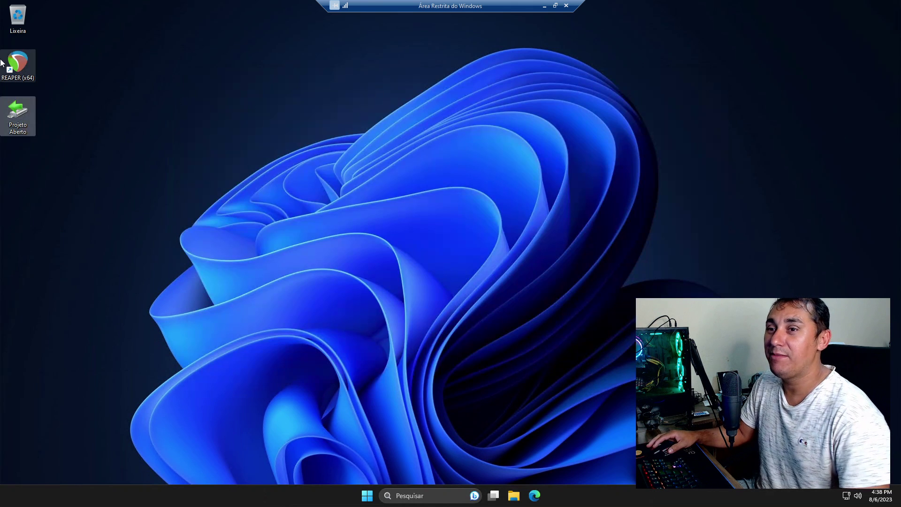
# Step: Launch REAPER, continue evaluating it, look over its default interface, and close it
pyautogui.doubleClick(18, 63)
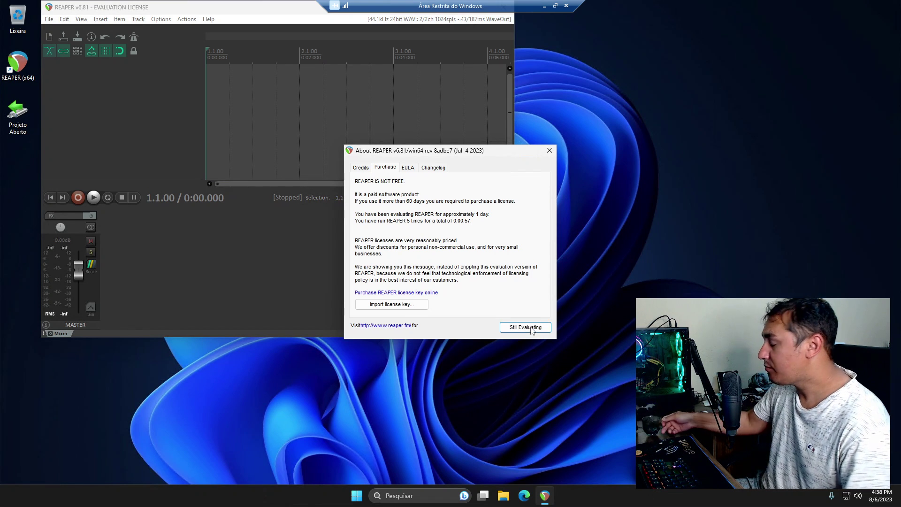
pyautogui.click(526, 328)
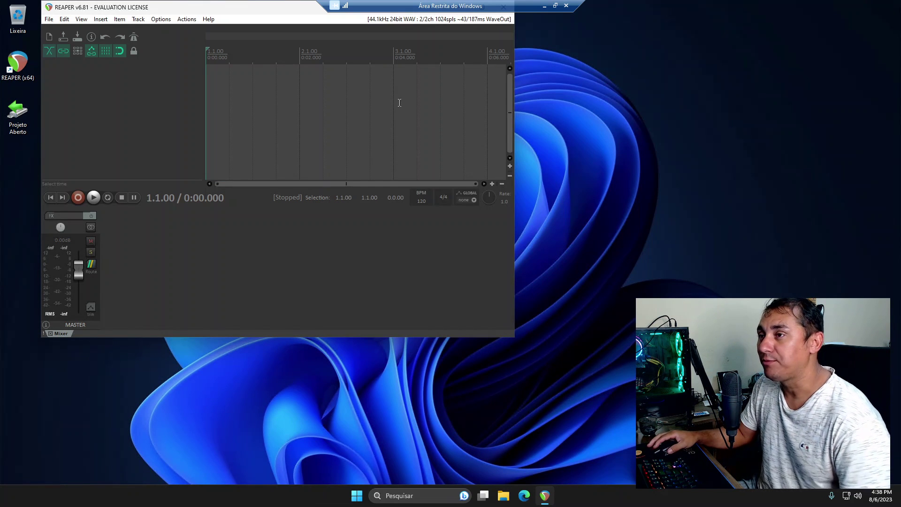
pyautogui.moveTo(244, 9); pyautogui.dragTo(312, 42)
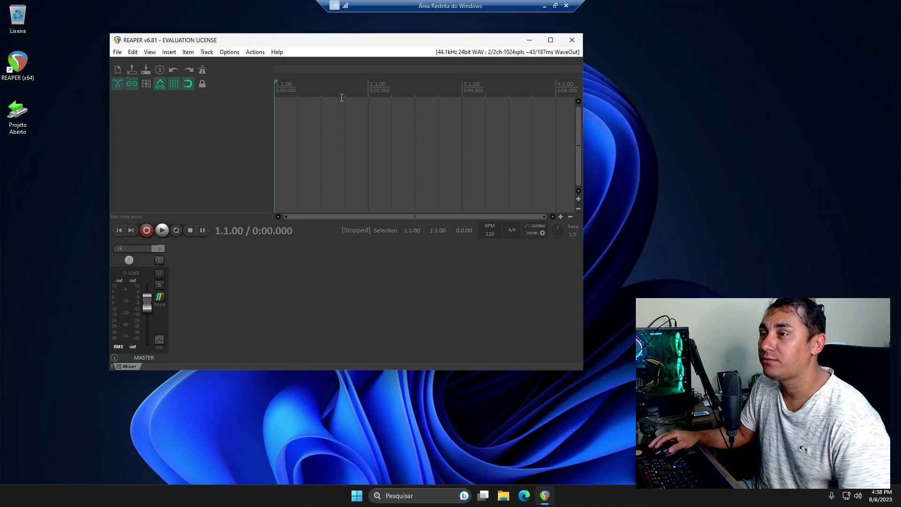
pyautogui.click(572, 45)
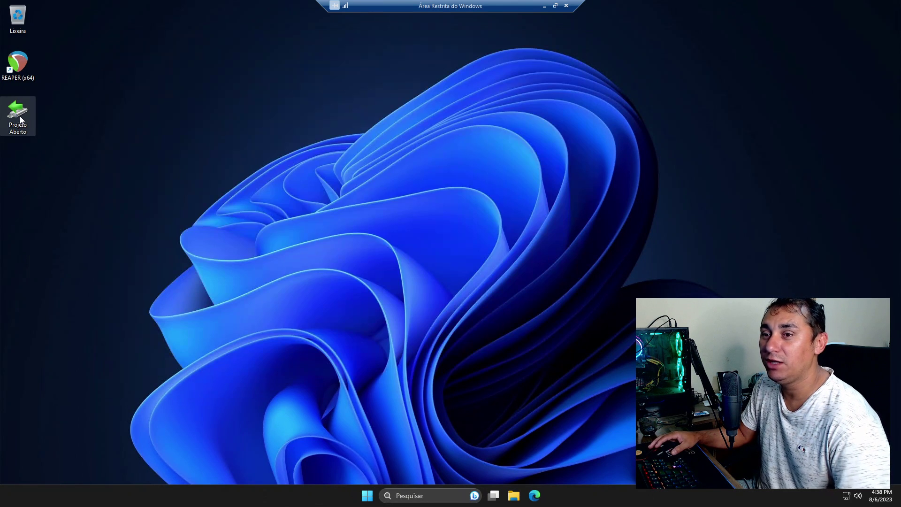
# Step: Install SWS Extension v2.12.1.3 x64 from Projeto Aberto's Theme Reaper folder into C:\Program Files\REAPER (x64), and minimise the folder window
pyautogui.doubleClick(20, 120)
pyautogui.doubleClick(278, 243)
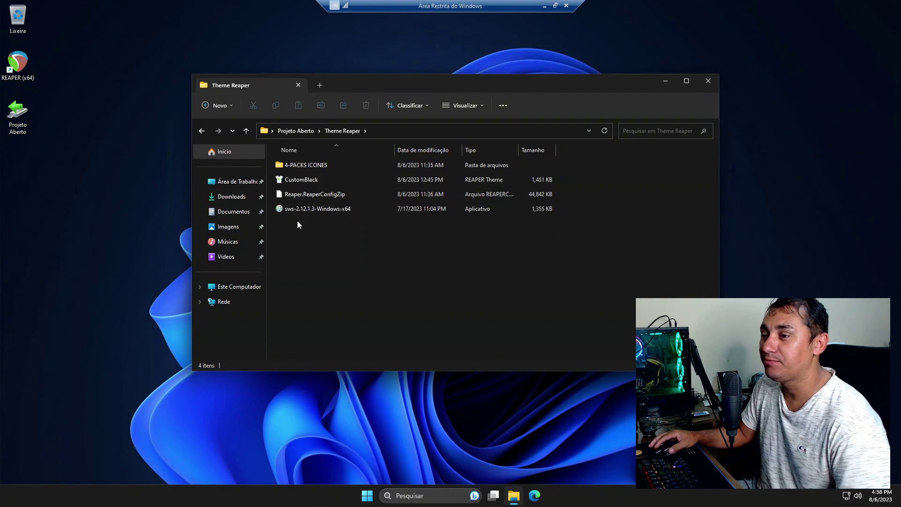
pyautogui.doubleClick(293, 209)
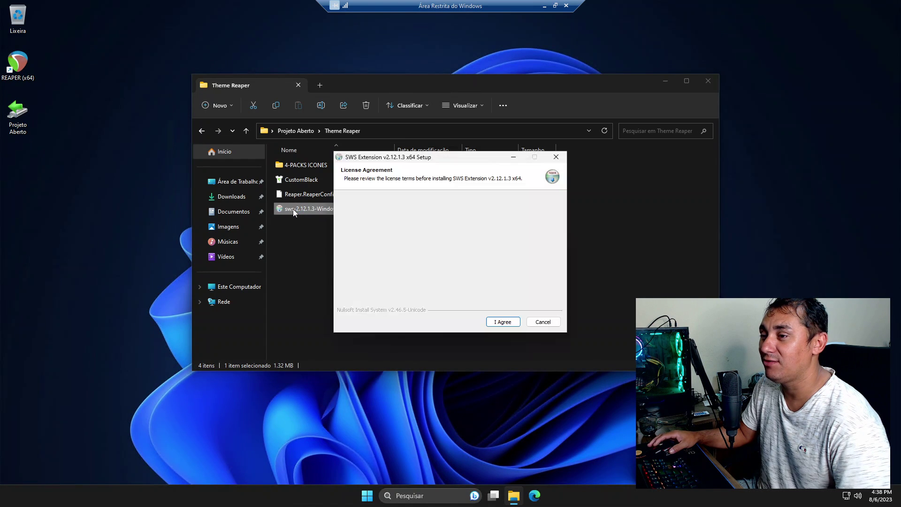
pyautogui.click(497, 321)
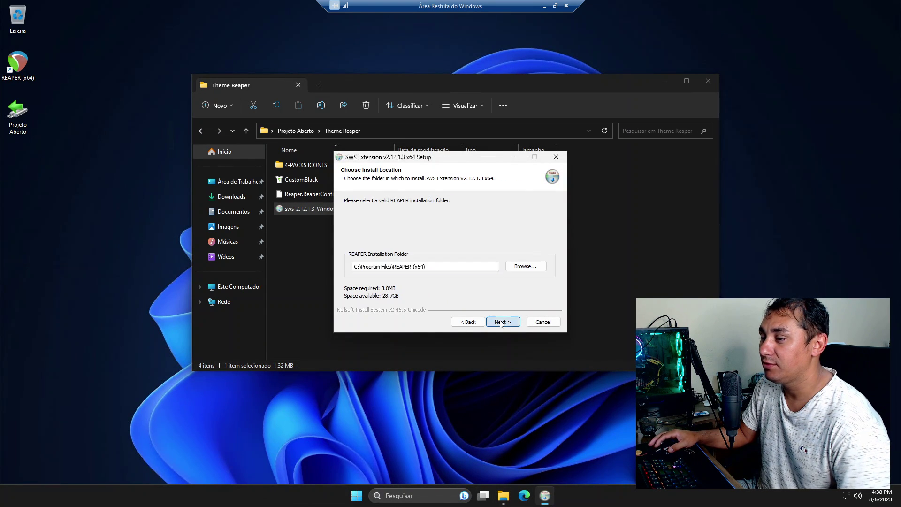
pyautogui.click(501, 322)
pyautogui.click(502, 322)
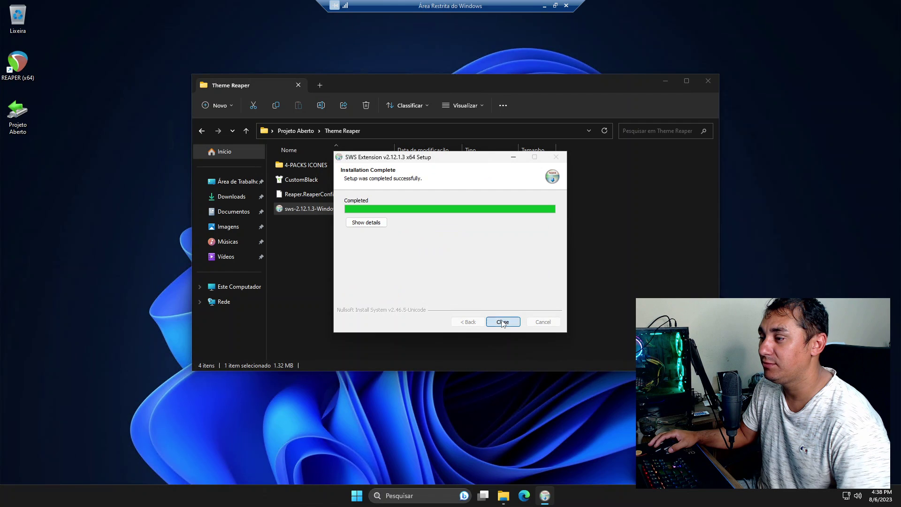
pyautogui.click(502, 322)
pyautogui.click(386, 259)
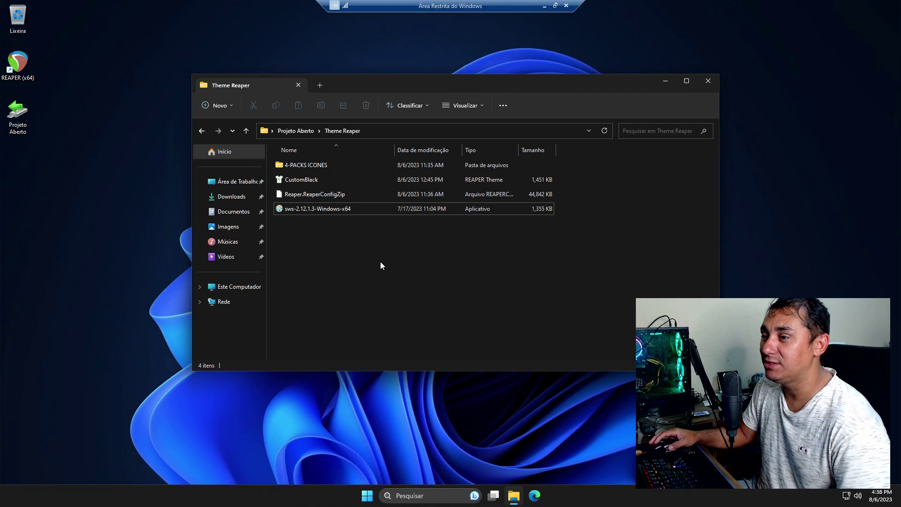
pyautogui.click(664, 79)
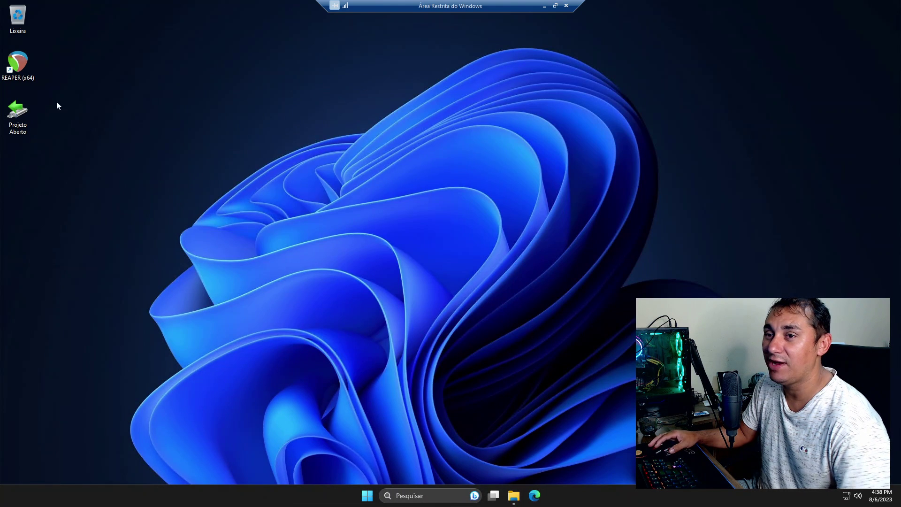
# Step: Launch REAPER again and open the General settings in its preferences
pyautogui.doubleClick(21, 65)
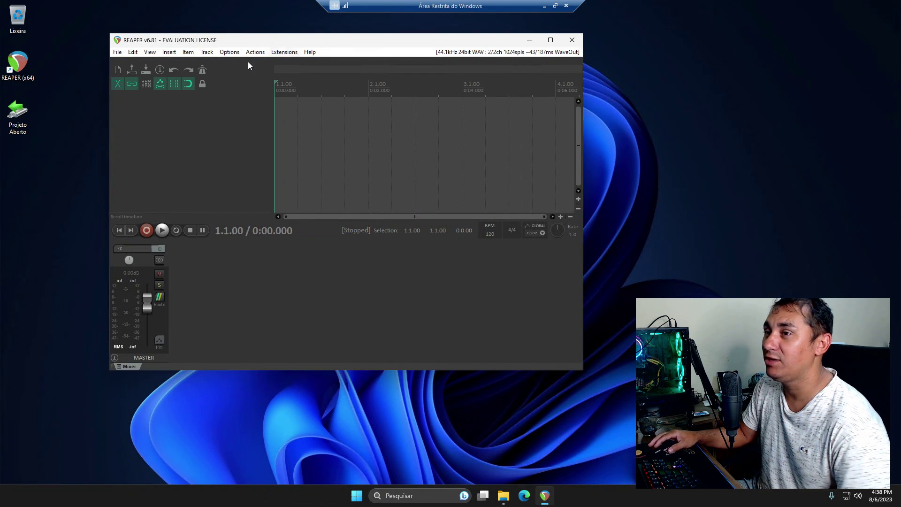
pyautogui.click(230, 52)
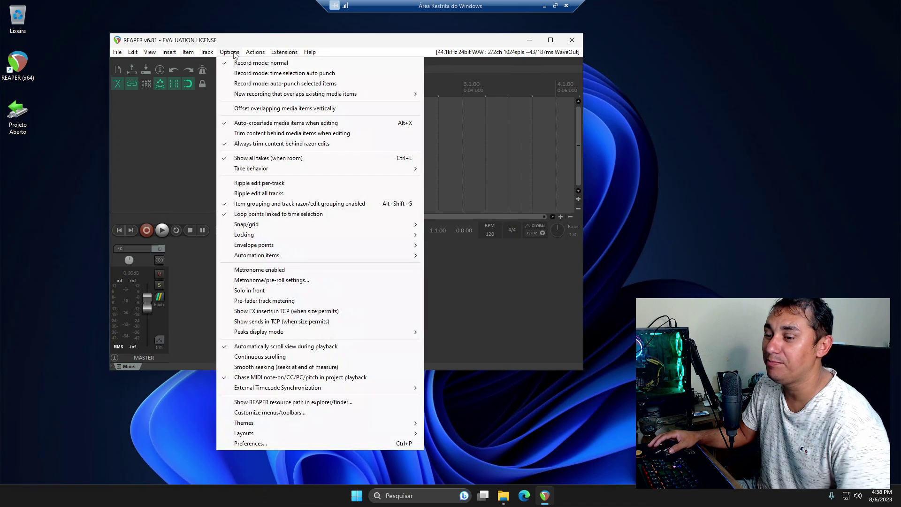
pyautogui.click(248, 445)
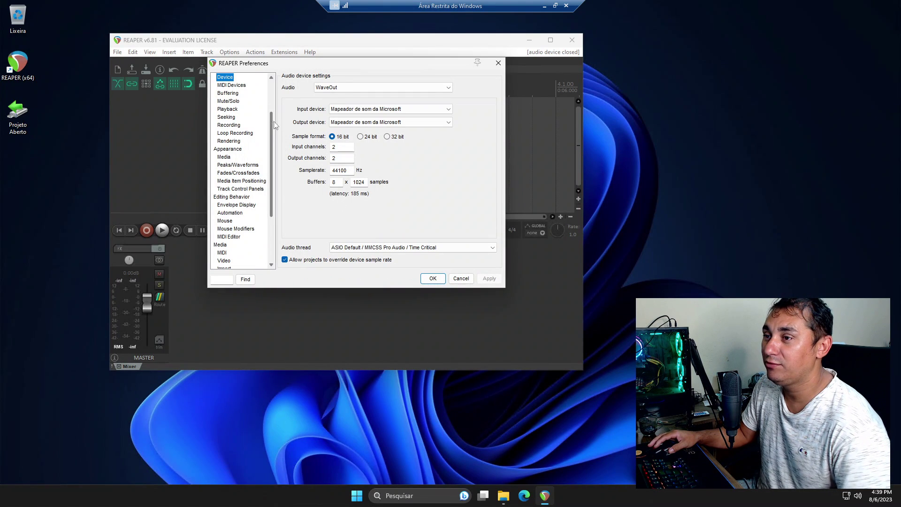
pyautogui.click(223, 78)
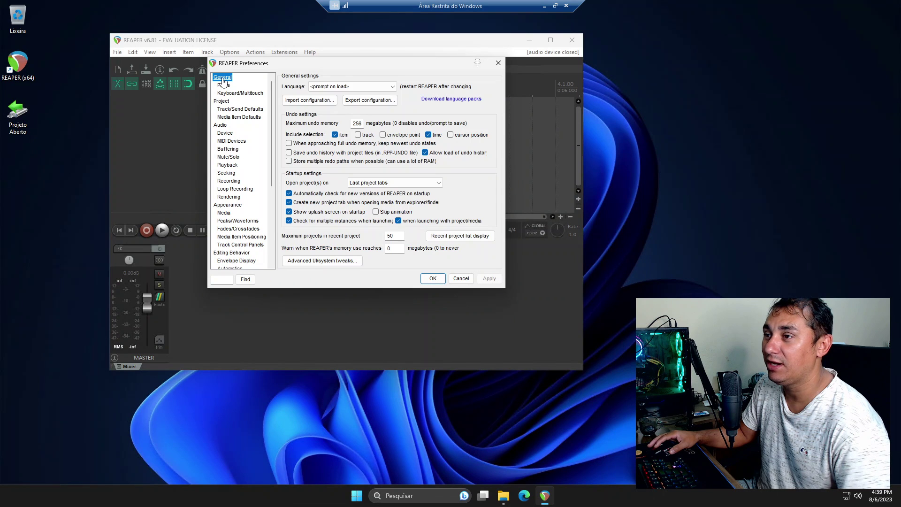
# Step: Choose Reaper.ReaperConfigZip from the desktop's Projeto Aberto > Theme Reaper folder as the configuration to import
pyautogui.click(304, 100)
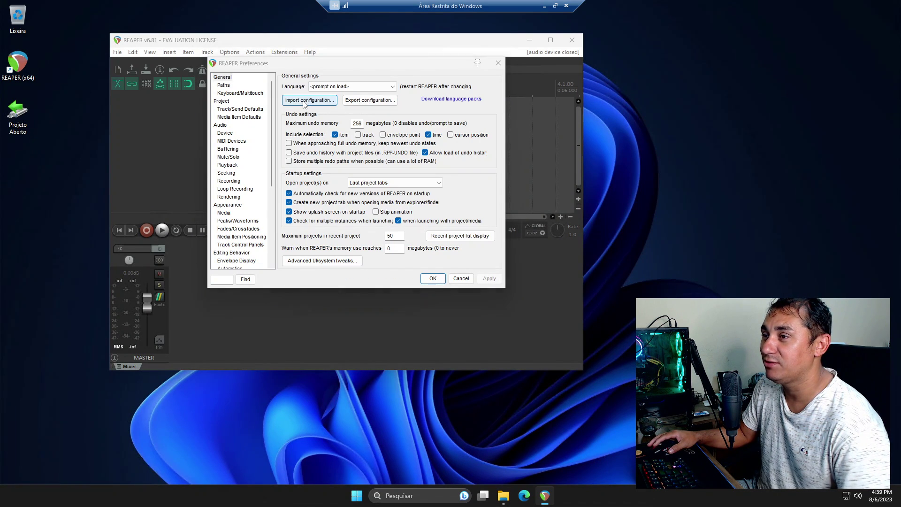
pyautogui.click(252, 161)
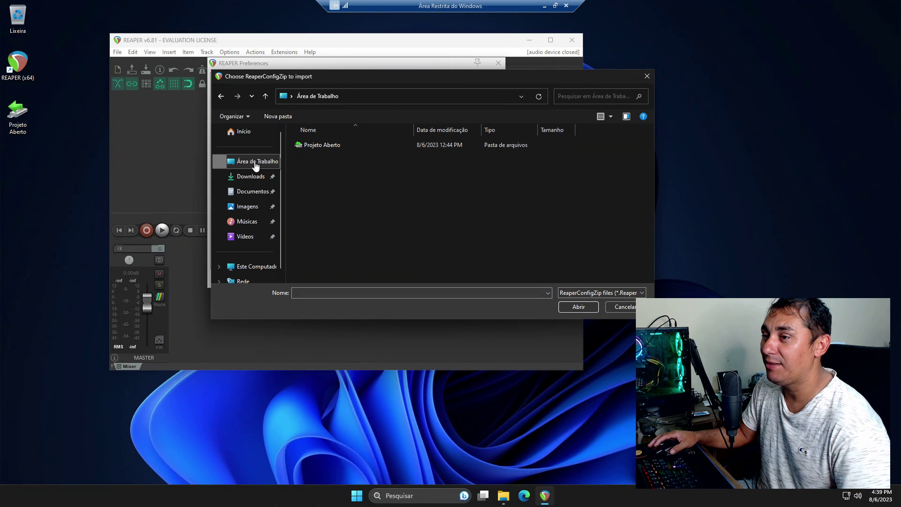
pyautogui.doubleClick(313, 145)
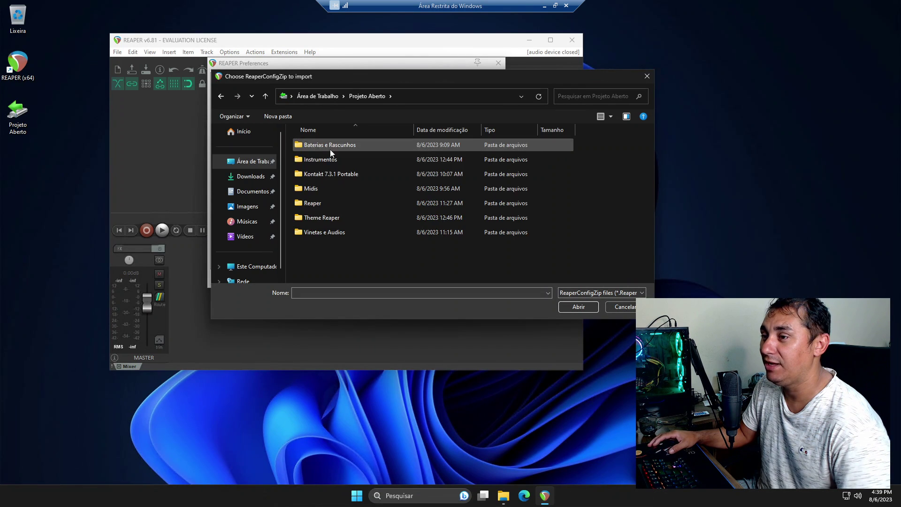
pyautogui.doubleClick(332, 218)
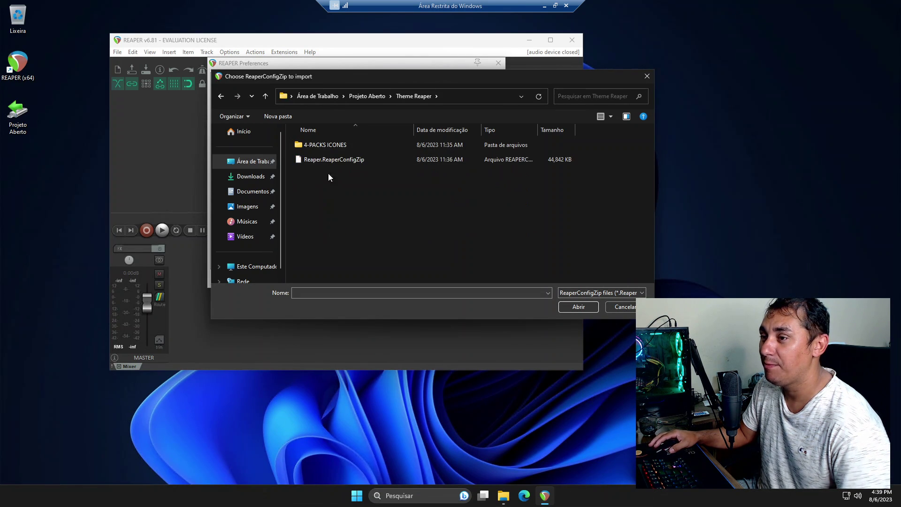
pyautogui.click(318, 161)
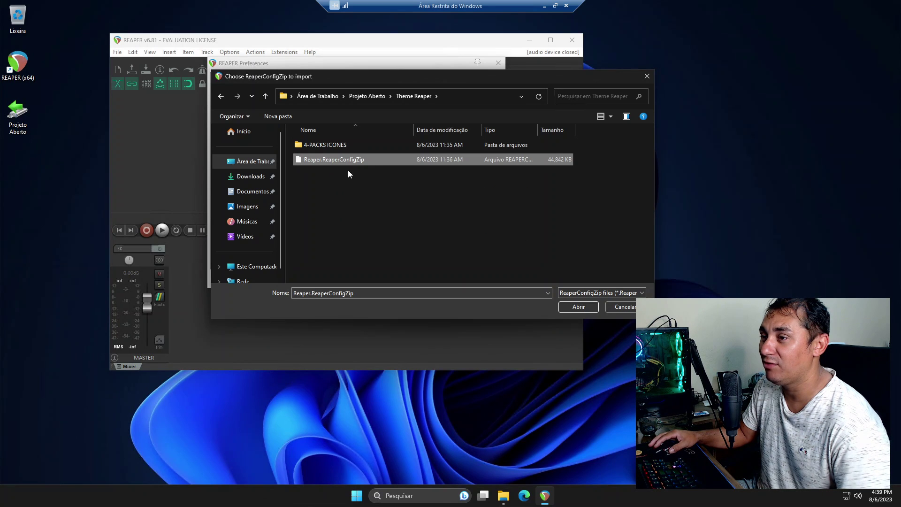
pyautogui.click(573, 306)
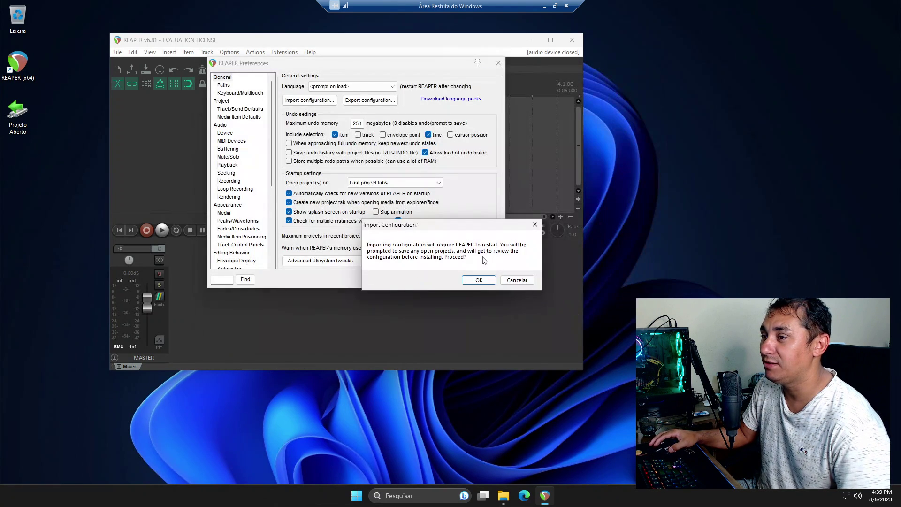
# Step: Accept the REAPER restart, review the listed files, and import all the checked configuration categories
pyautogui.click(477, 281)
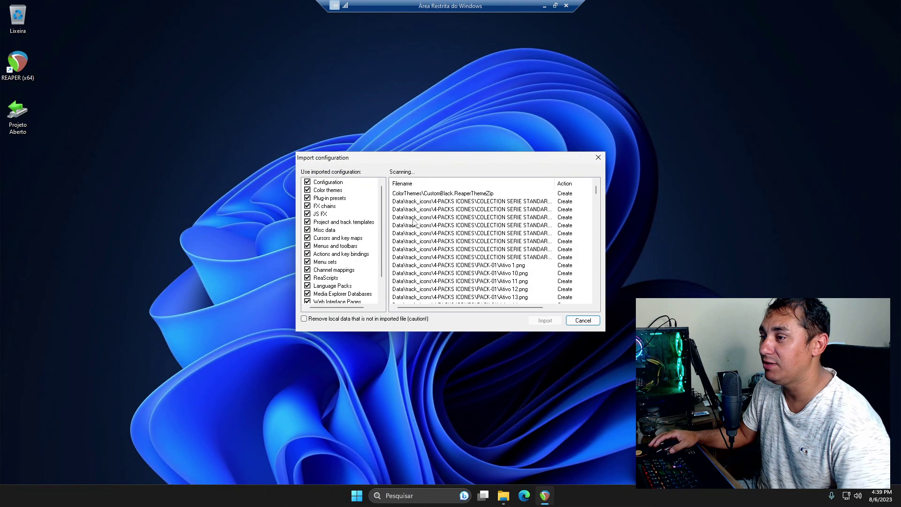
pyautogui.moveTo(595, 196); pyautogui.dragTo(596, 300)
pyautogui.click(545, 320)
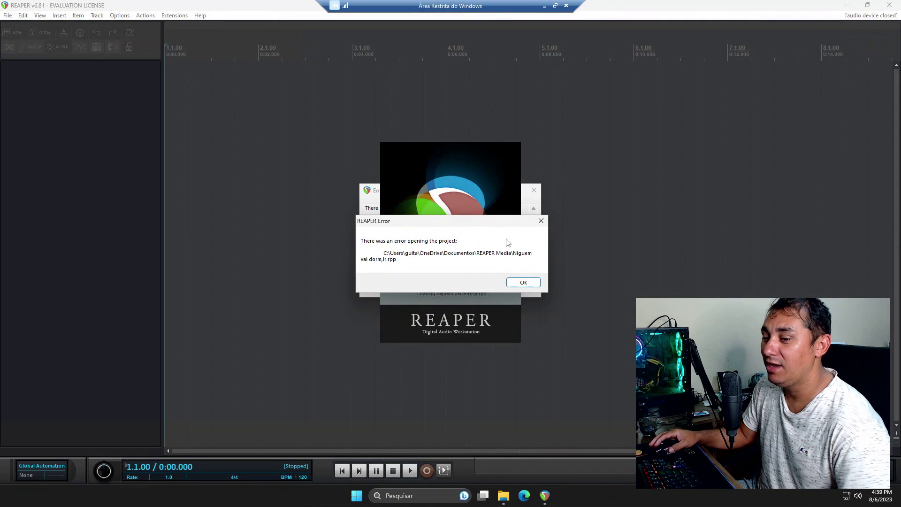
# Step: Dismiss the project-opening error messages and the evaluation notice to reach the empty REAPER project
pyautogui.click(530, 284)
pyautogui.click(521, 286)
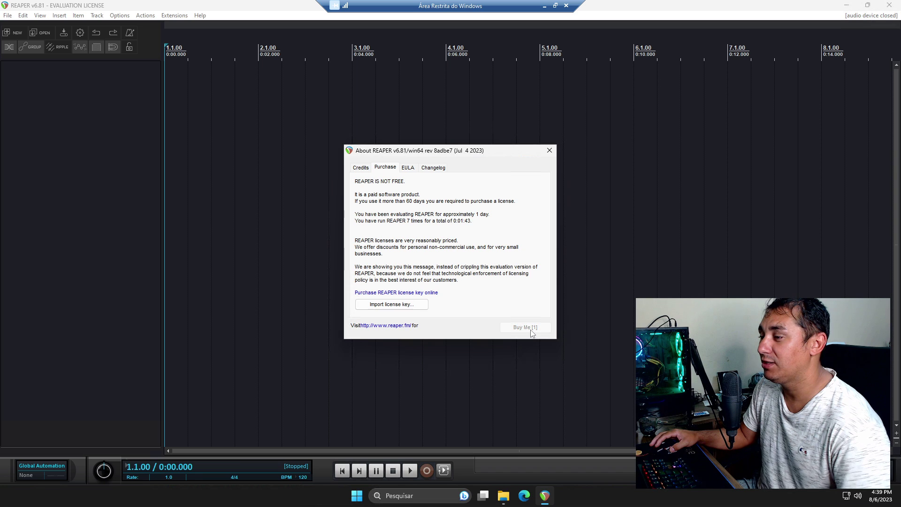
pyautogui.click(529, 328)
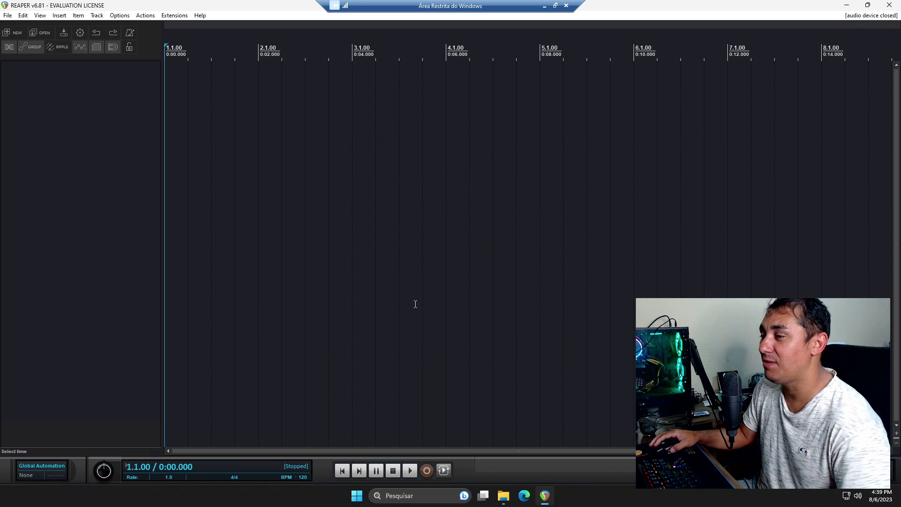
# Step: Add a new track named "mic" to test the theme's automatic track icon and colour, and delete it again
pyautogui.doubleClick(60, 188)
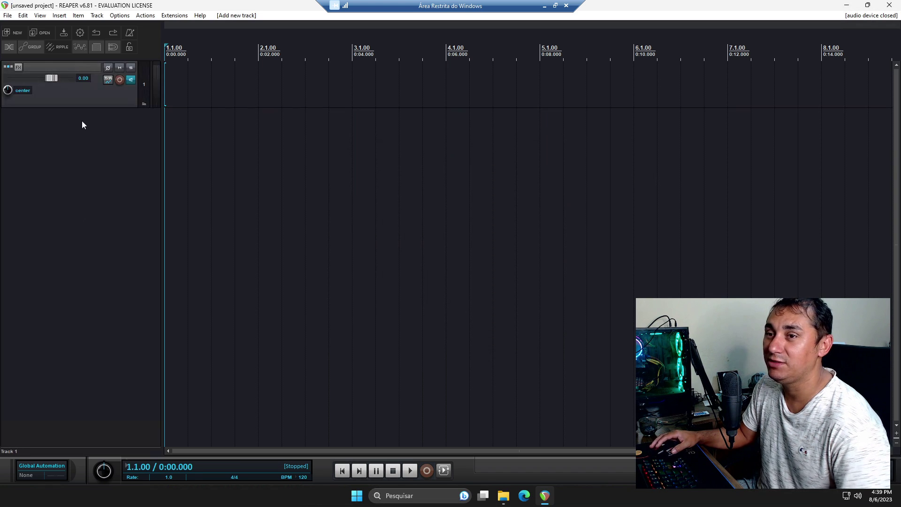
pyautogui.doubleClick(58, 68)
pyautogui.write('mic')
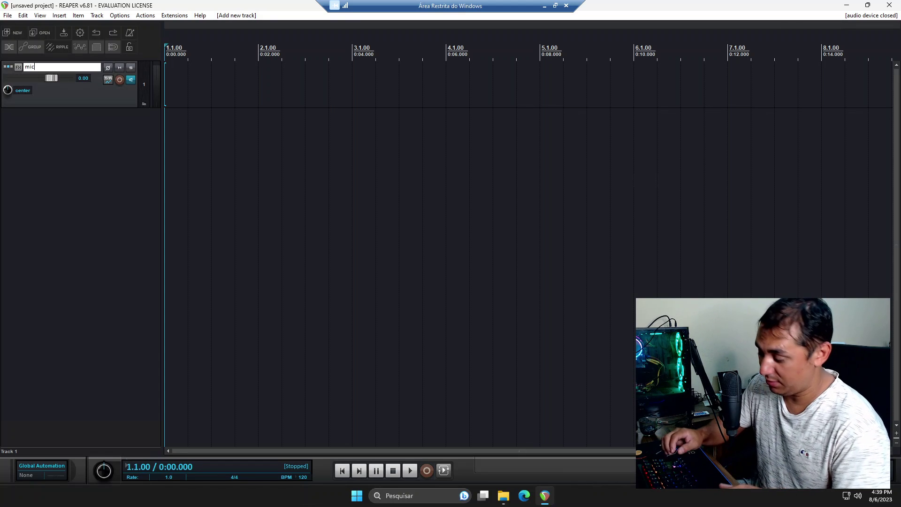
pyautogui.press('Return')
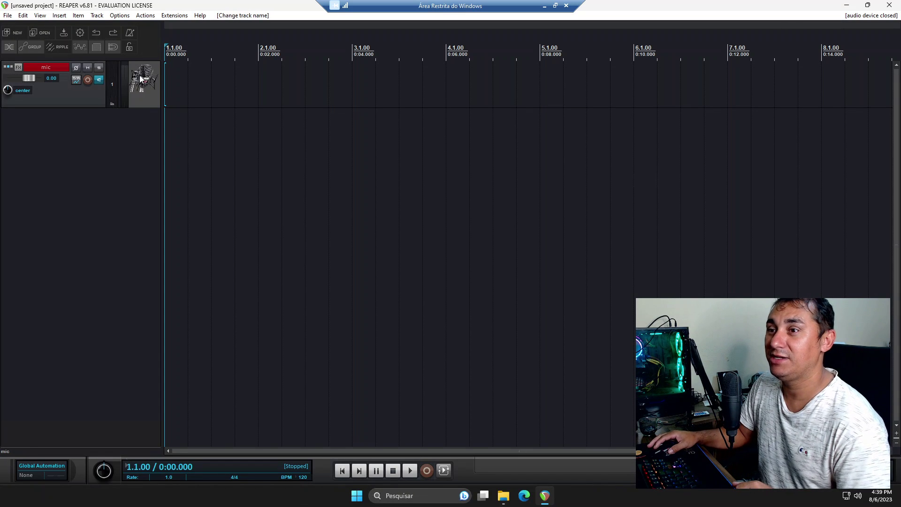
pyautogui.press('Delete')
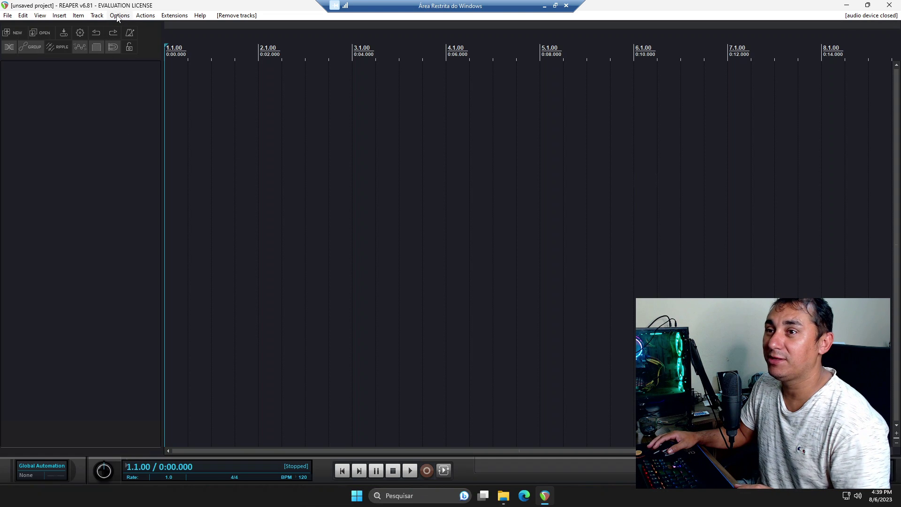
# Step: Close REAPER without saving the project and locate the 4-PACKS ICONES folder in Projeto Aberto > Theme Reaper
pyautogui.click(889, 5)
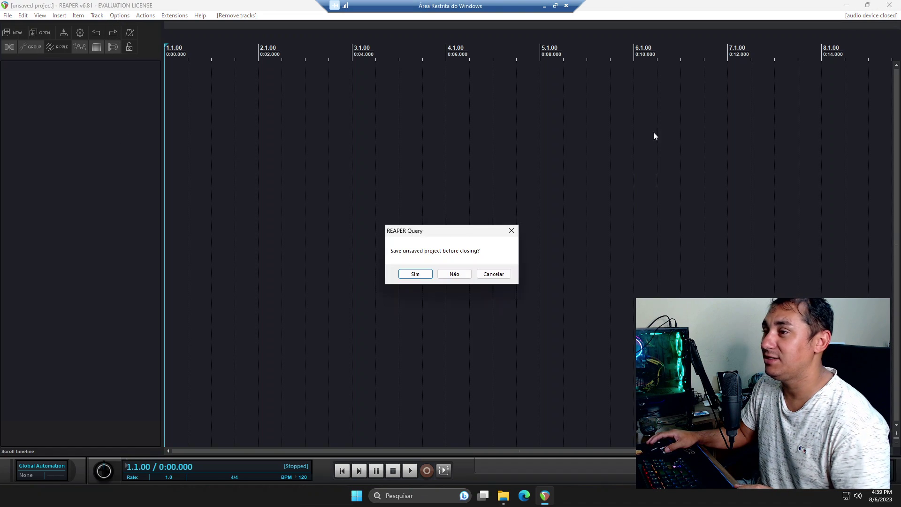
pyautogui.click(454, 273)
pyautogui.doubleClick(20, 128)
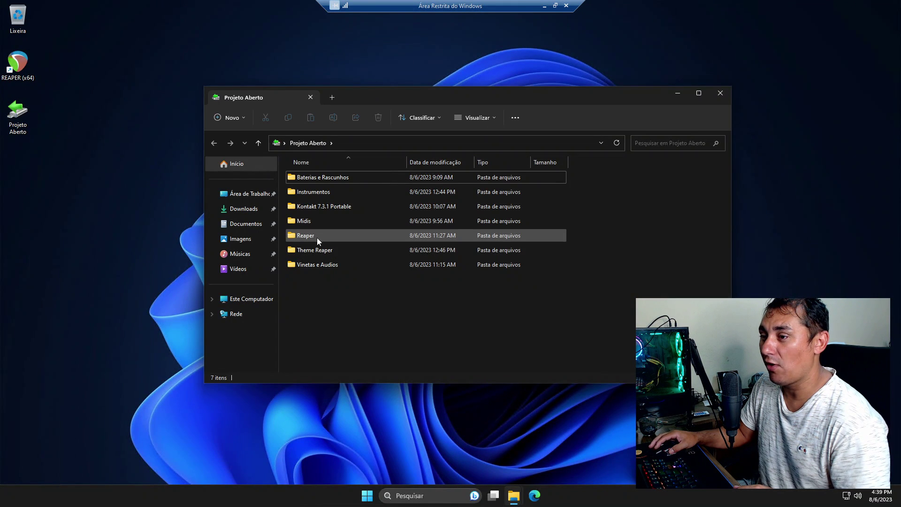
pyautogui.doubleClick(316, 238)
pyautogui.click(213, 143)
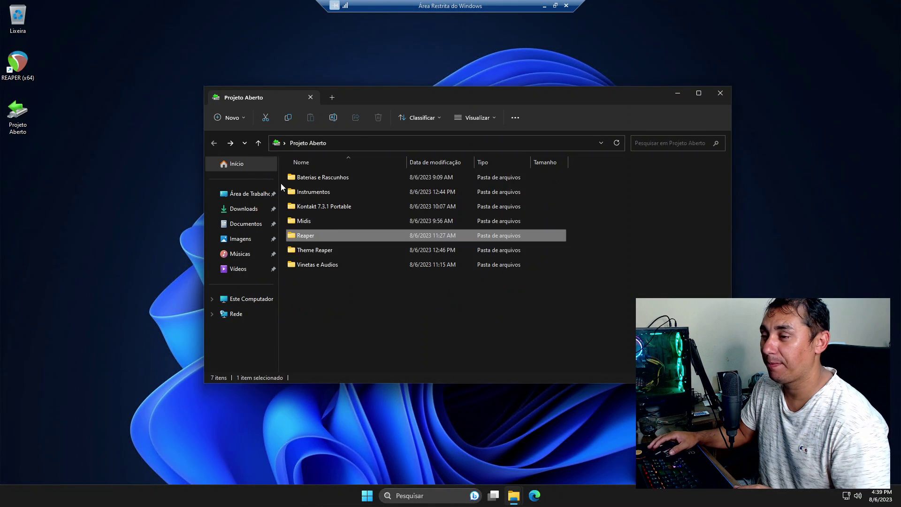
pyautogui.doubleClick(317, 252)
pyautogui.click(314, 180)
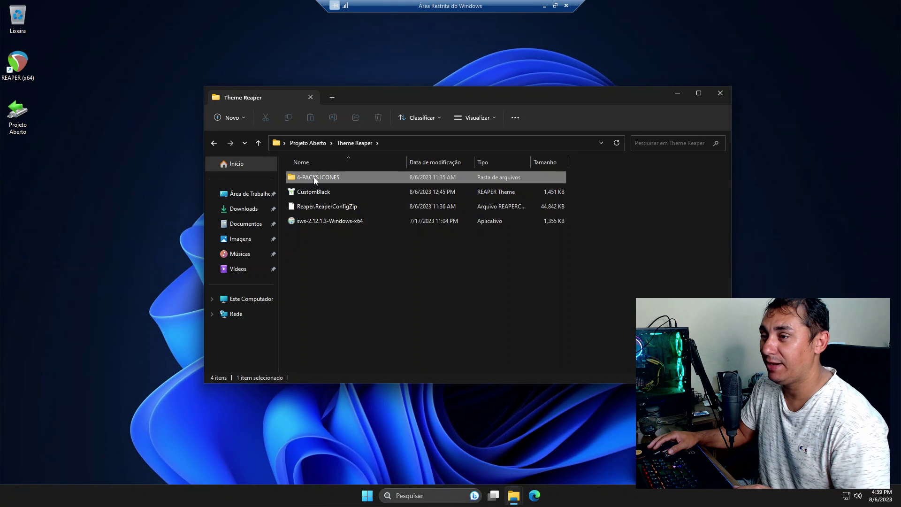
pyautogui.rightClick(315, 180)
pyautogui.click(346, 190)
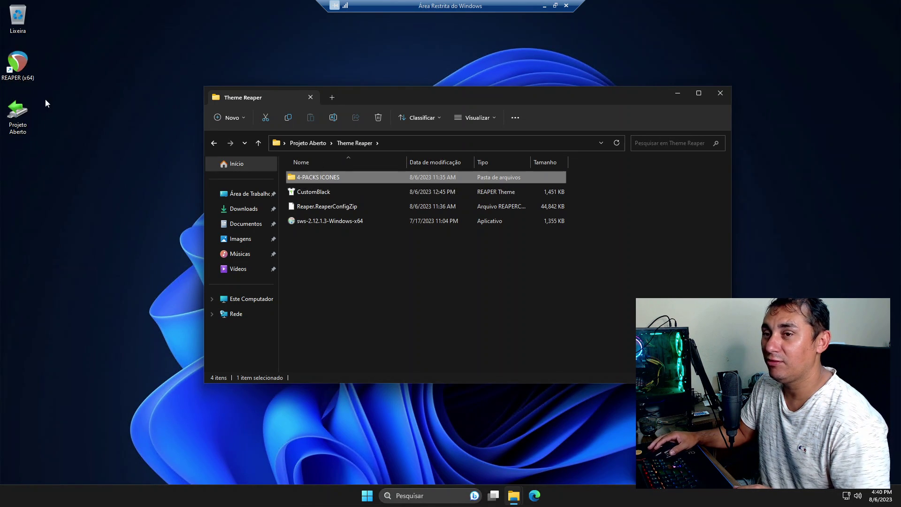
# Step: Launch REAPER again, dismiss the audio hardware error, and insert a new track
pyautogui.doubleClick(18, 62)
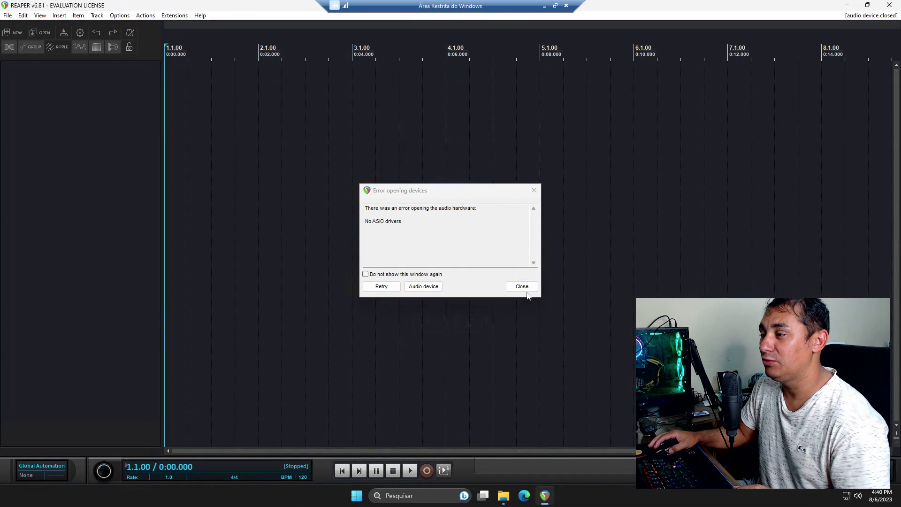
pyautogui.click(526, 285)
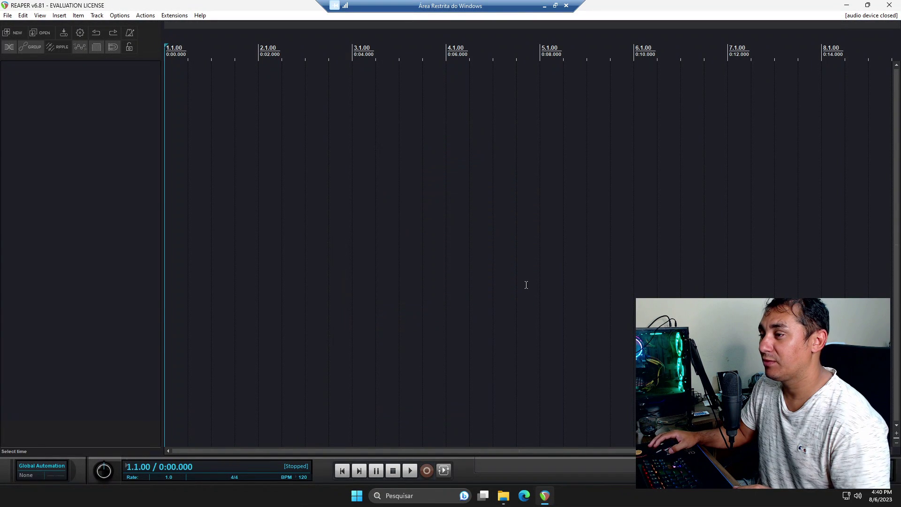
pyautogui.rightClick(51, 177)
pyautogui.click(56, 176)
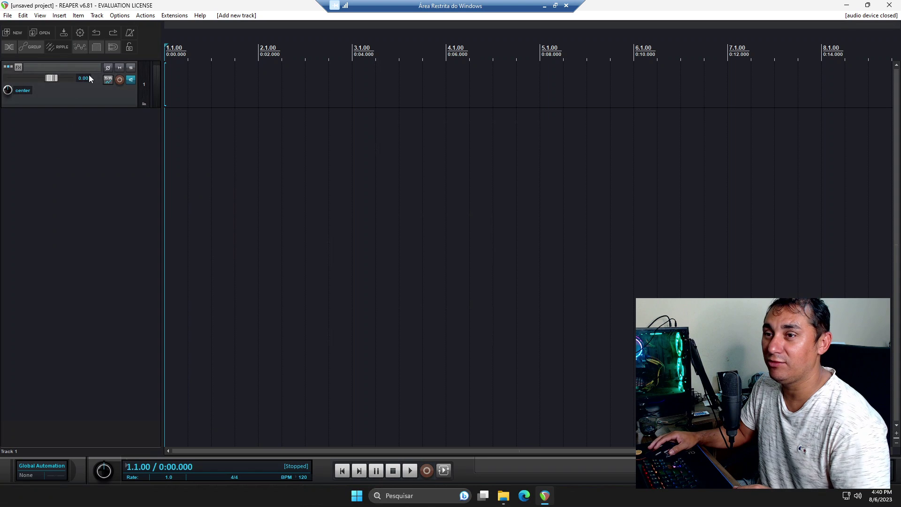
# Step: Browse the 4-PACKS ICONES folder among the track icons without choosing one, and remove the test track
pyautogui.rightClick(94, 83)
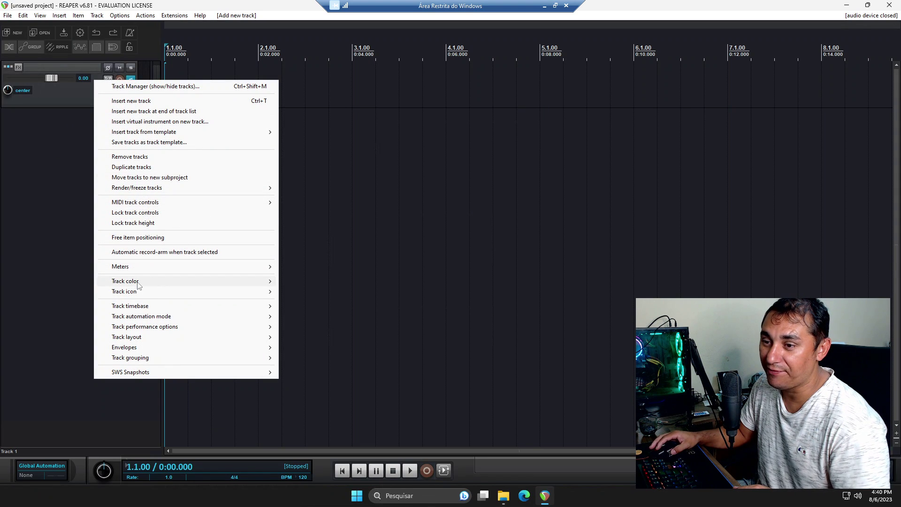
pyautogui.moveTo(128, 285)
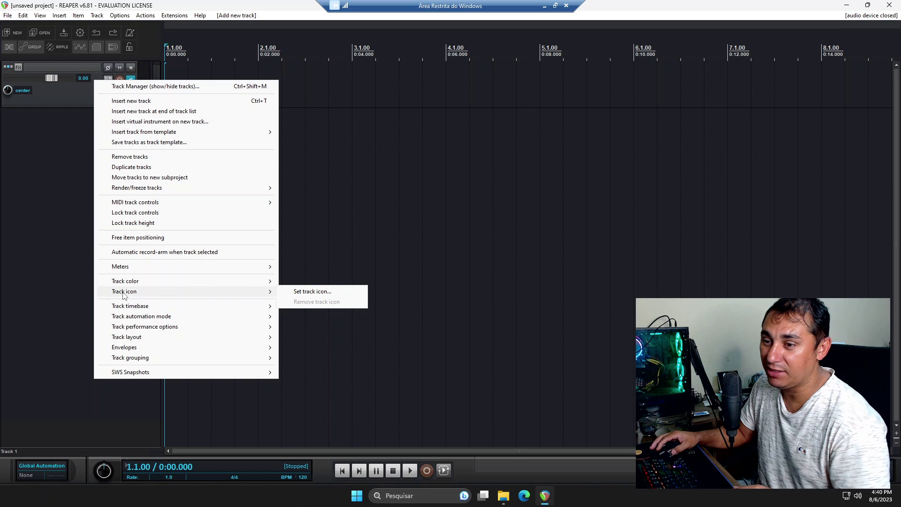
pyautogui.click(303, 292)
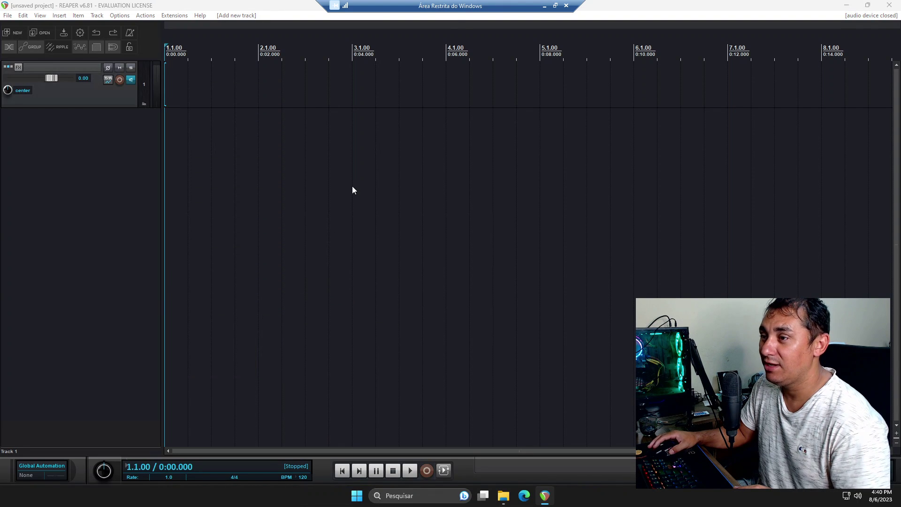
pyautogui.moveTo(223, 28); pyautogui.dragTo(438, 96)
pyautogui.doubleClick(297, 168)
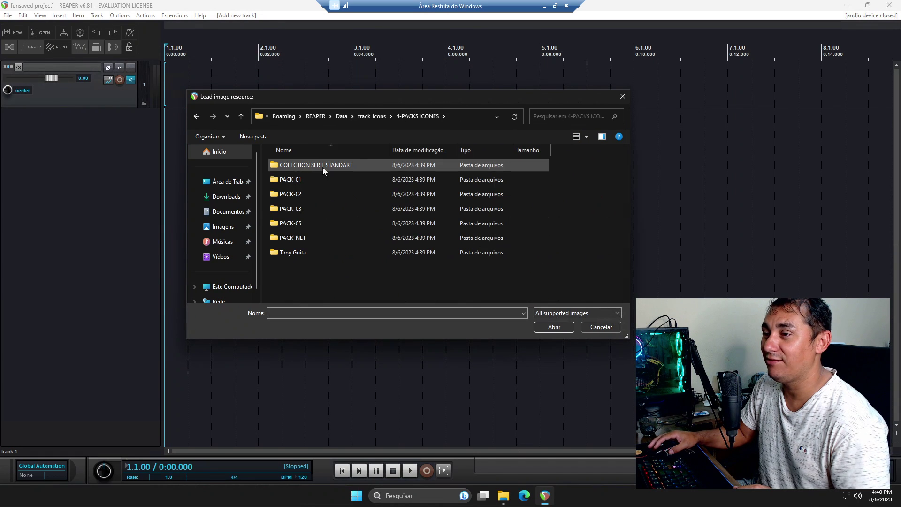
pyautogui.click(196, 116)
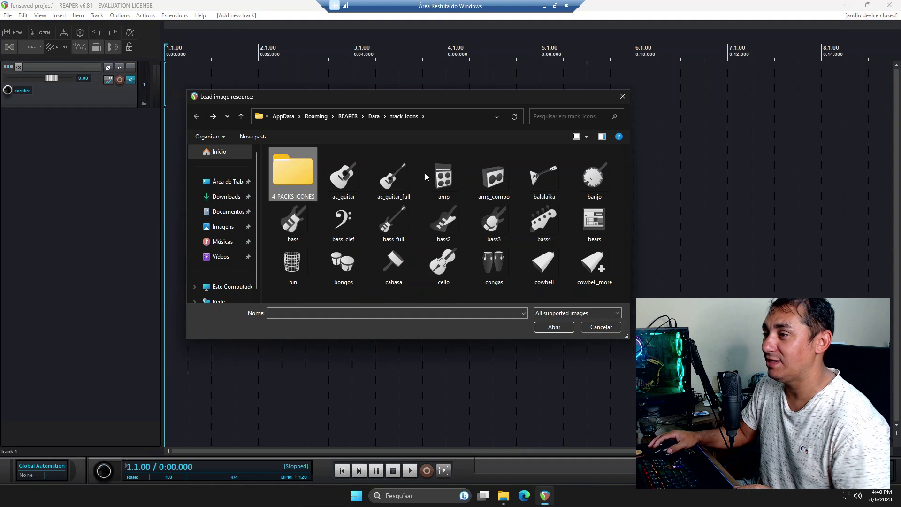
pyautogui.click(622, 97)
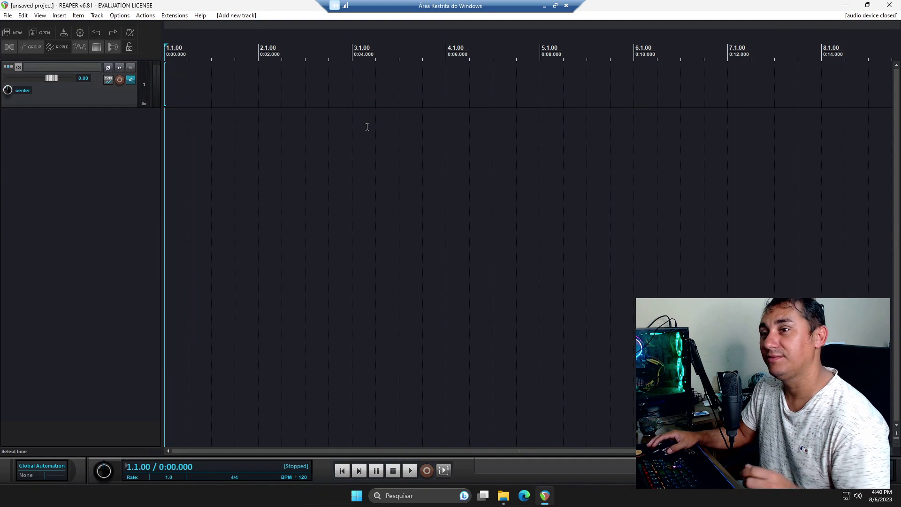
pyautogui.press('Delete')
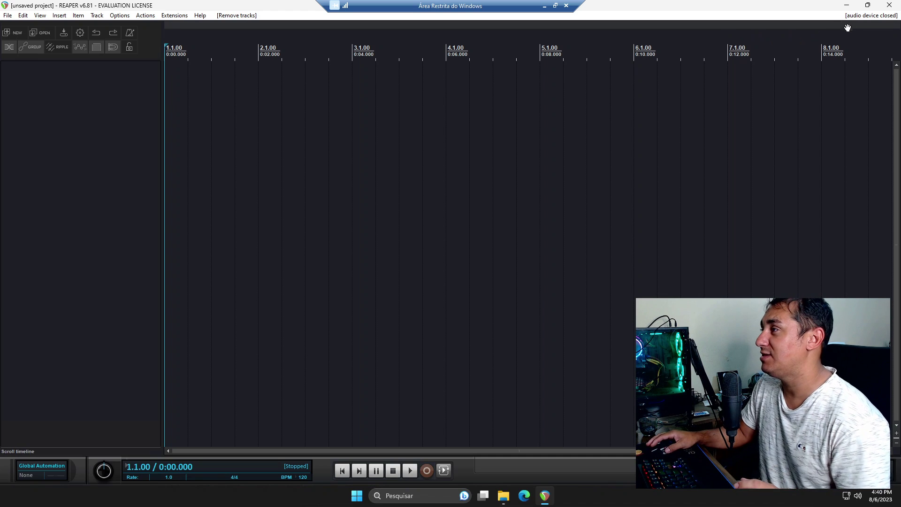
# Step: Open the VST plug-in settings in the REAPER preferences
pyautogui.click(870, 16)
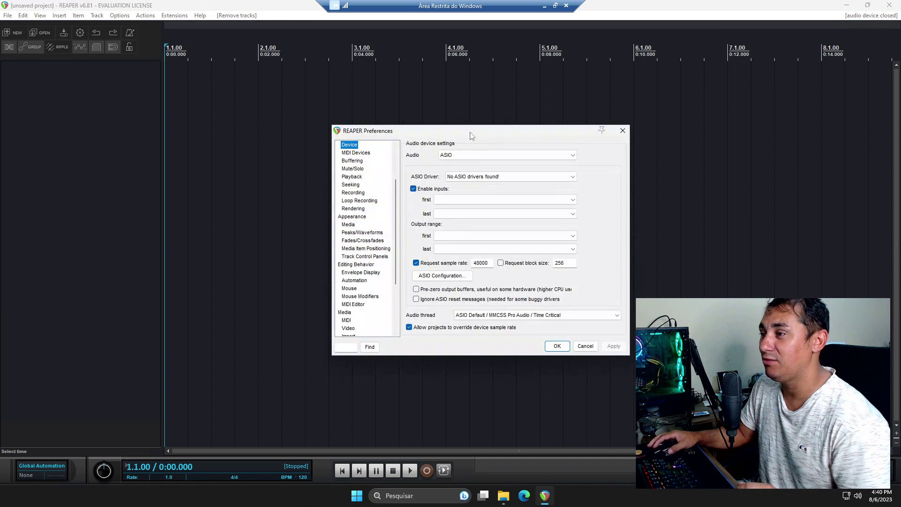
pyautogui.moveTo(471, 135); pyautogui.dragTo(392, 109)
pyautogui.scroll(3, 321, 156)
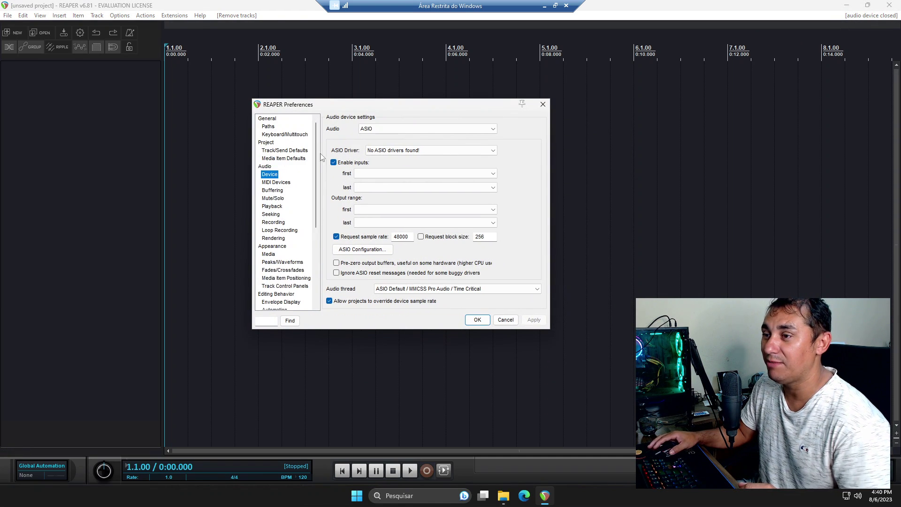
pyautogui.scroll(-5, 322, 156)
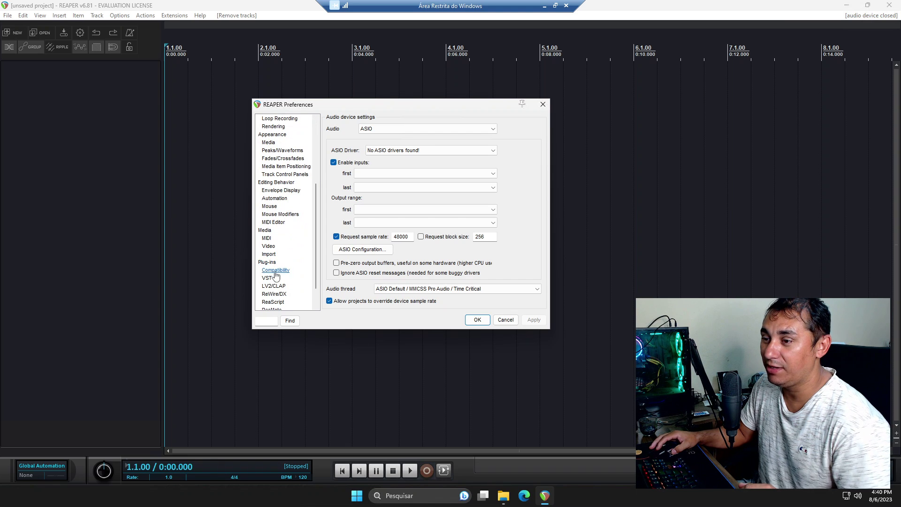
pyautogui.click(267, 277)
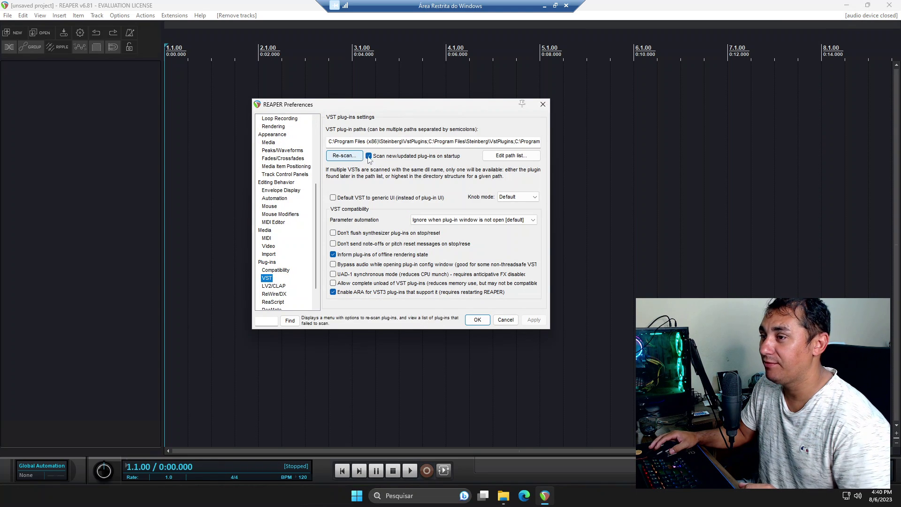
# Step: Add the Kontakt 7 x64 folder from Projeto Aberto > Kontakt 7.3.1 Portable to the VST plug-in paths
pyautogui.click(509, 155)
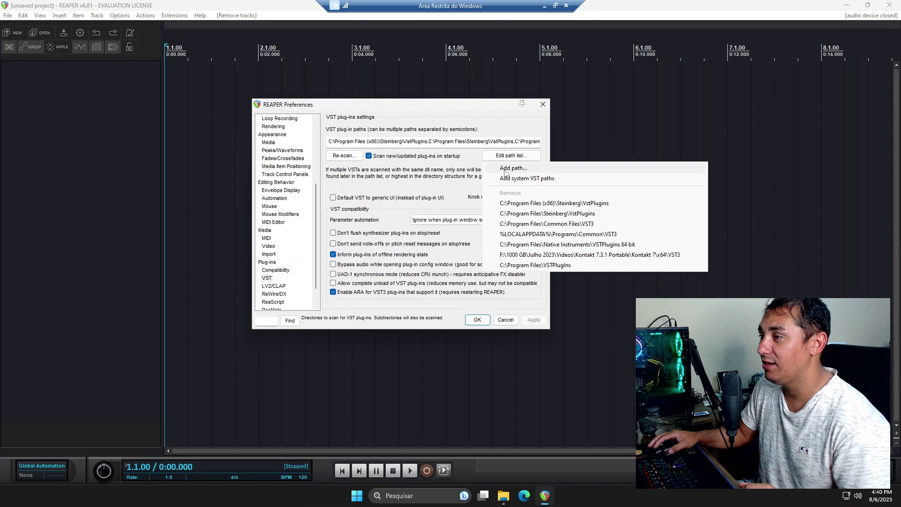
pyautogui.click(505, 170)
pyautogui.scroll(-2, 477, 253)
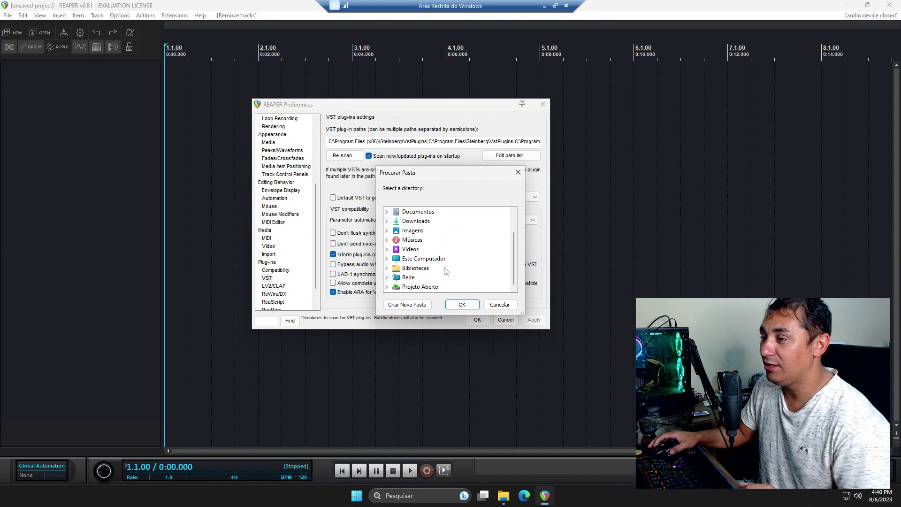
pyautogui.click(419, 287)
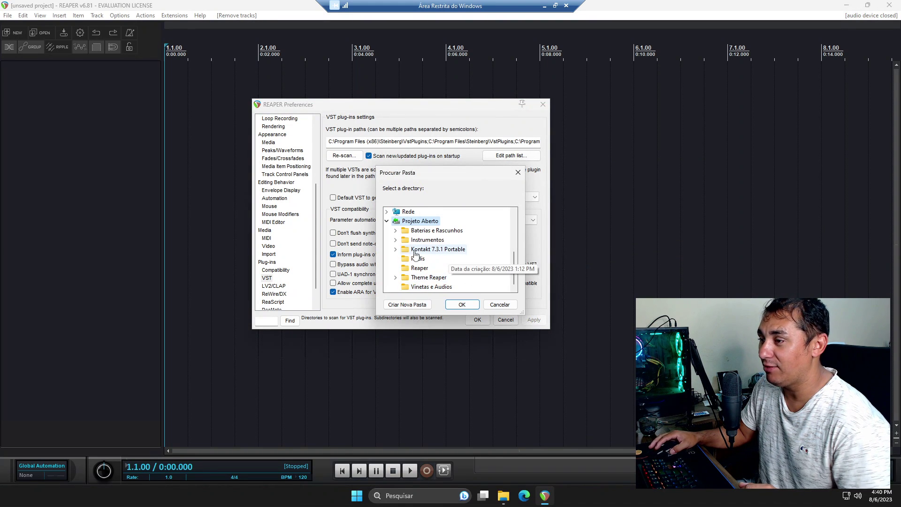
pyautogui.doubleClick(461, 250)
pyautogui.scroll(-2, 470, 268)
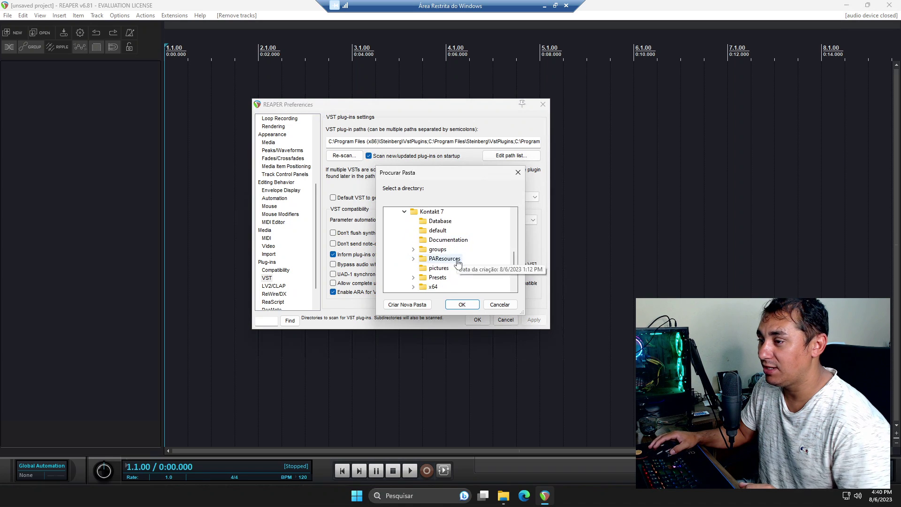
pyautogui.scroll(-2, 432, 244)
pyautogui.doubleClick(432, 233)
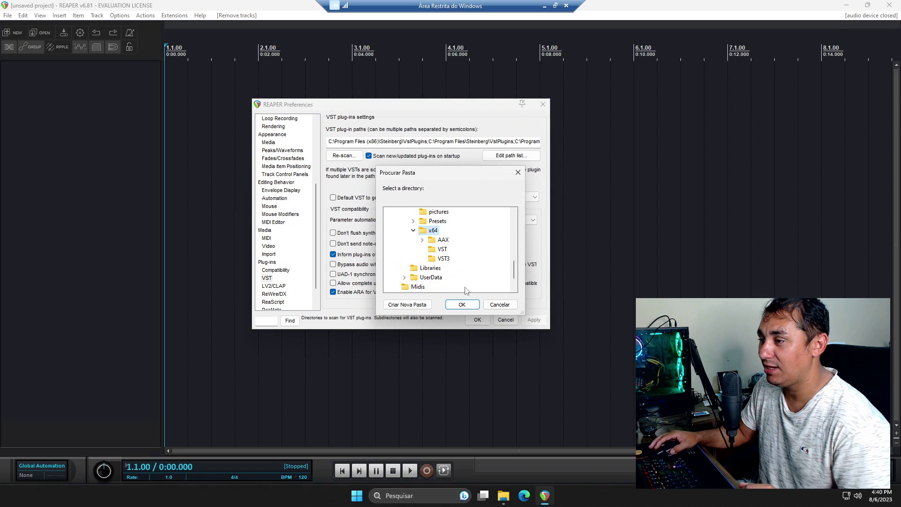
pyautogui.click(462, 304)
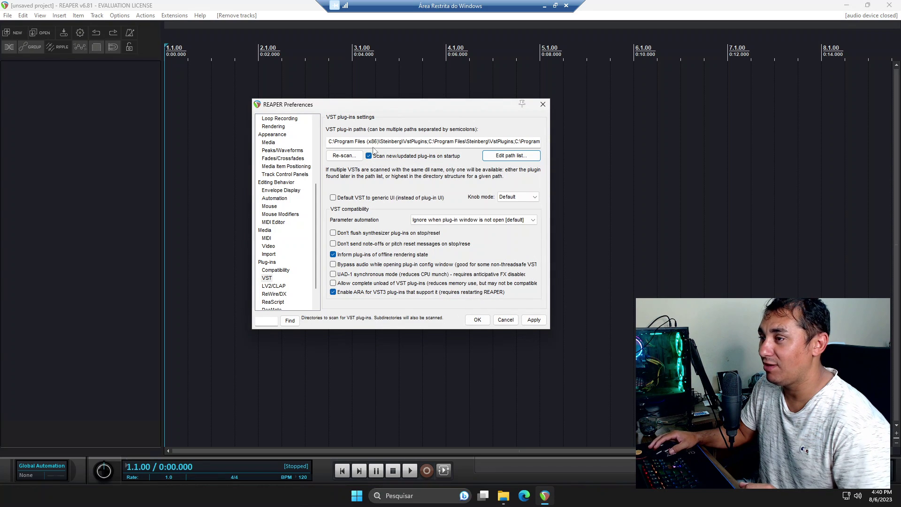
# Step: Clear the cache and re-scan the VST paths for all plug-ins, dismiss the JBridge error, and accept the preferences
pyautogui.click(344, 158)
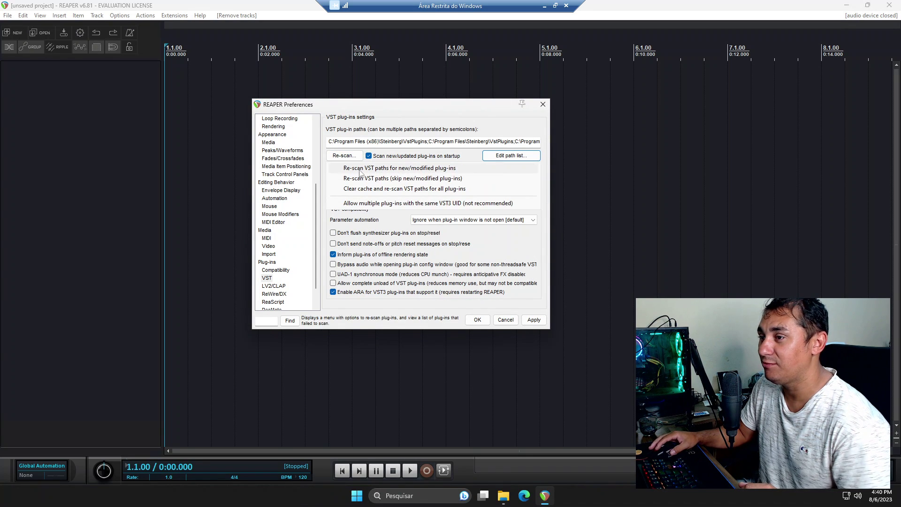
pyautogui.click(366, 189)
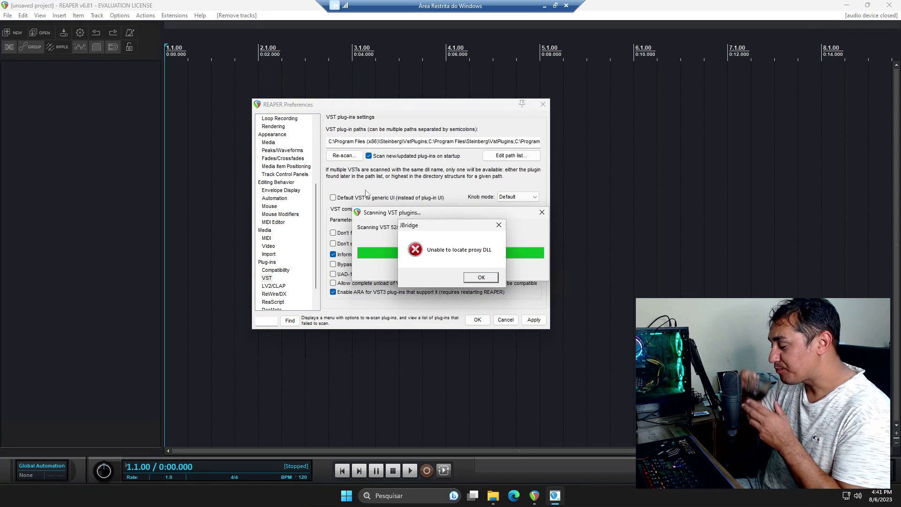
pyautogui.click(492, 278)
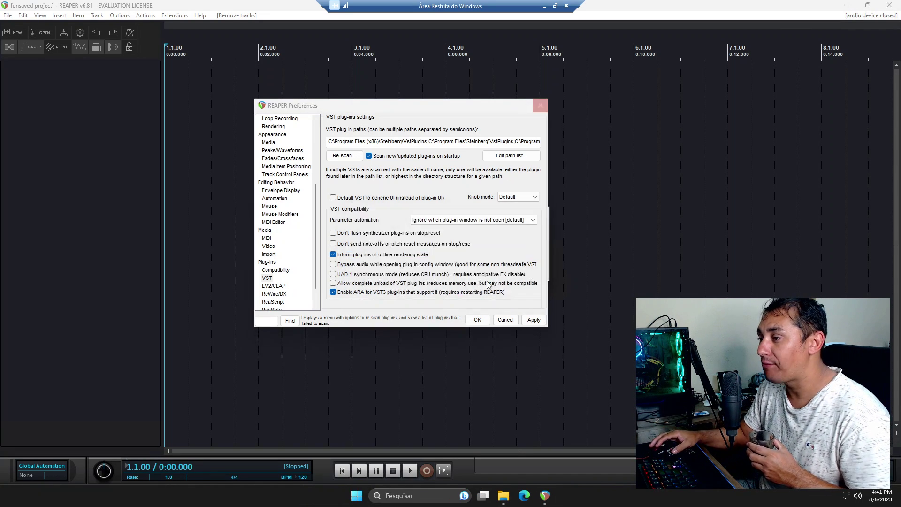
pyautogui.click(477, 319)
# Step: Insert the VST3i Kontakt 7 instrument on a new track without the extra output tracks, look over its interface, and close it
pyautogui.rightClick(56, 117)
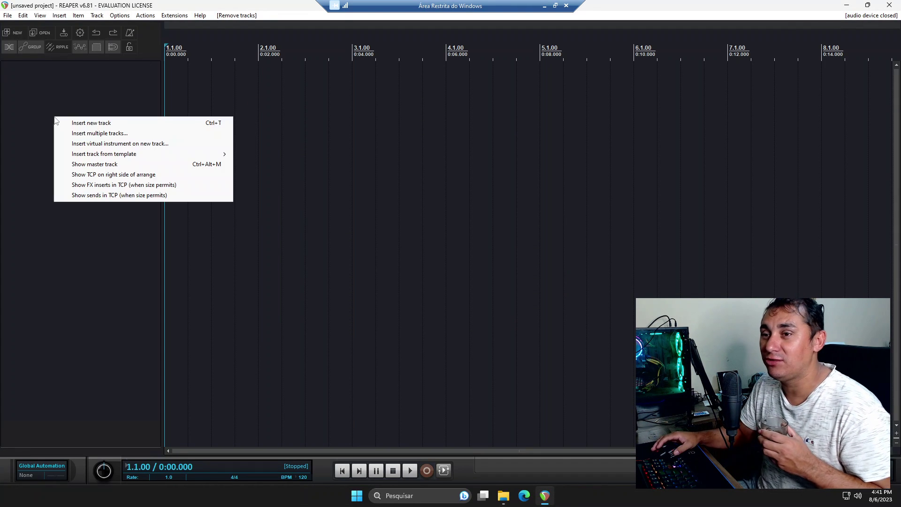
pyautogui.click(95, 142)
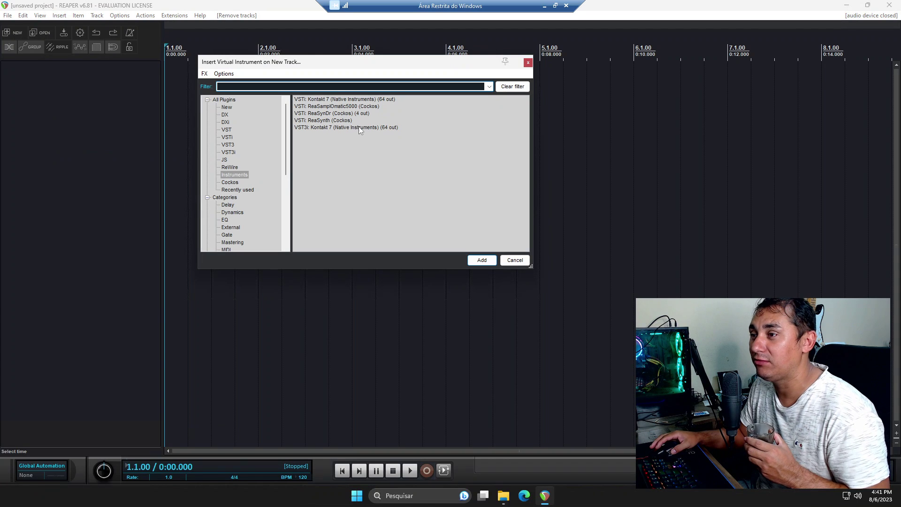
pyautogui.click(359, 127)
pyautogui.click(481, 261)
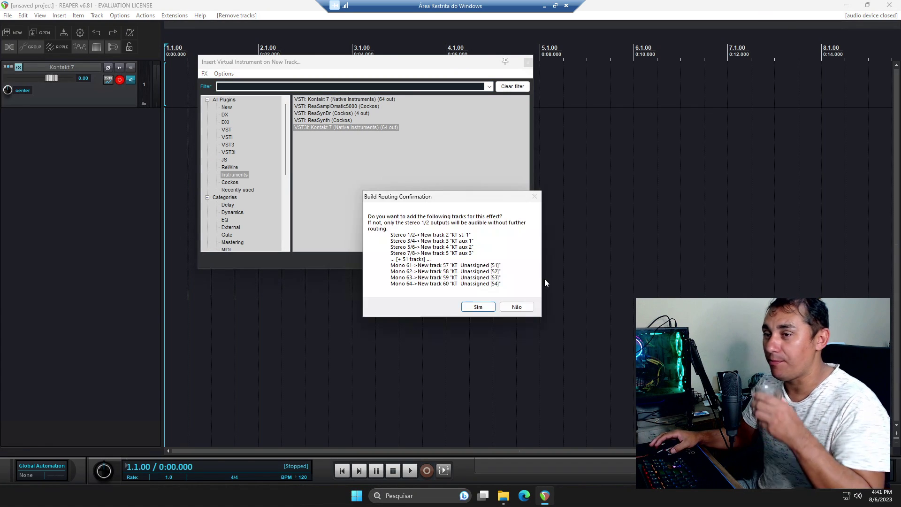
pyautogui.click(527, 306)
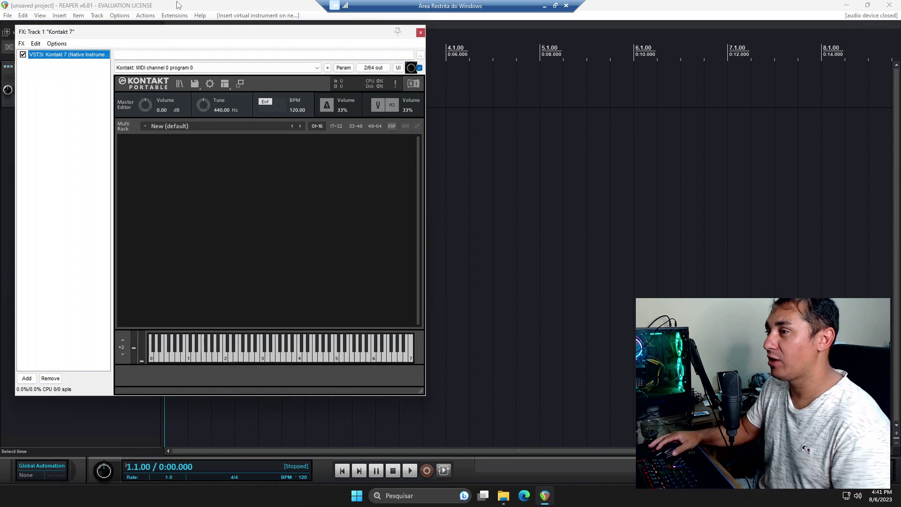
pyautogui.click(409, 85)
pyautogui.click(364, 183)
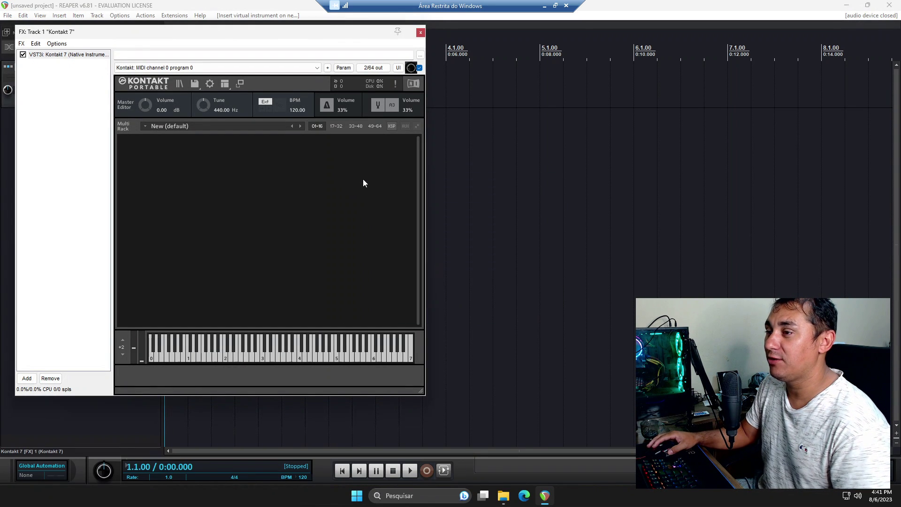
pyautogui.click(420, 32)
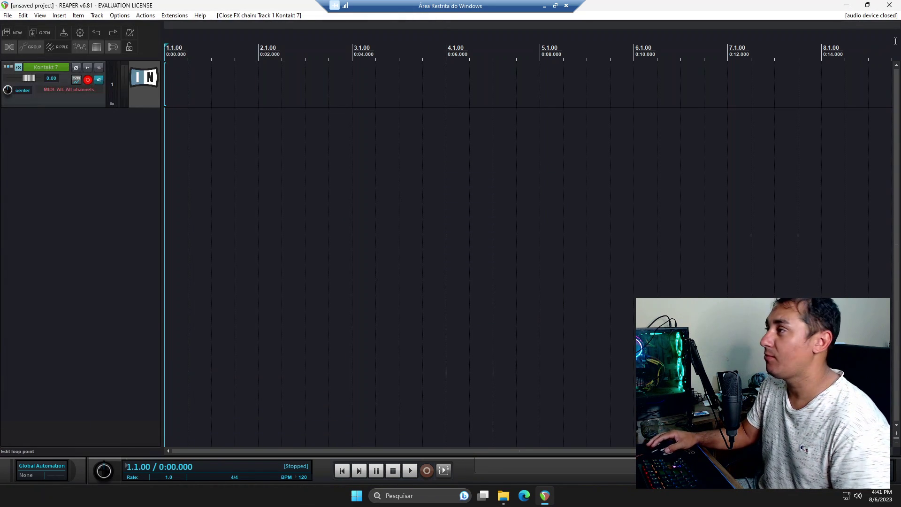
# Step: Close REAPER without saving the unsaved project, and close the Theme Reaper folder window
pyautogui.click(889, 7)
pyautogui.click(466, 274)
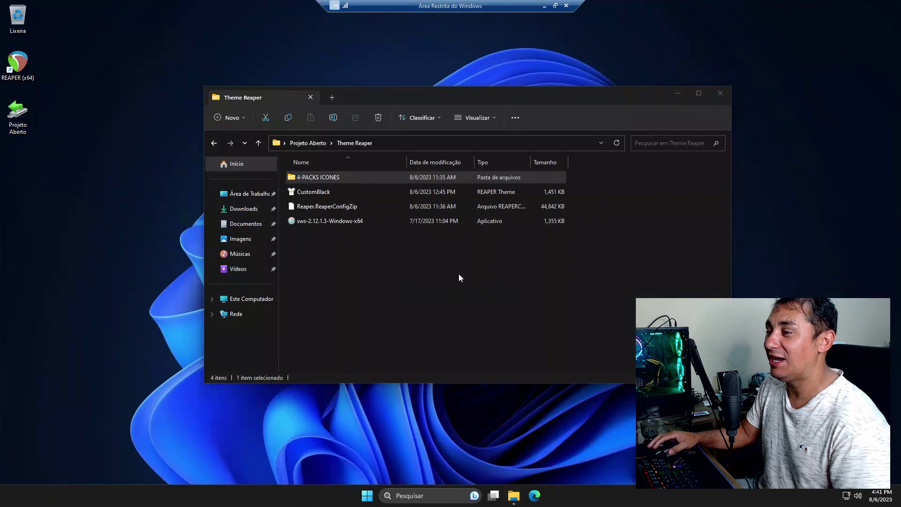
pyautogui.click(720, 96)
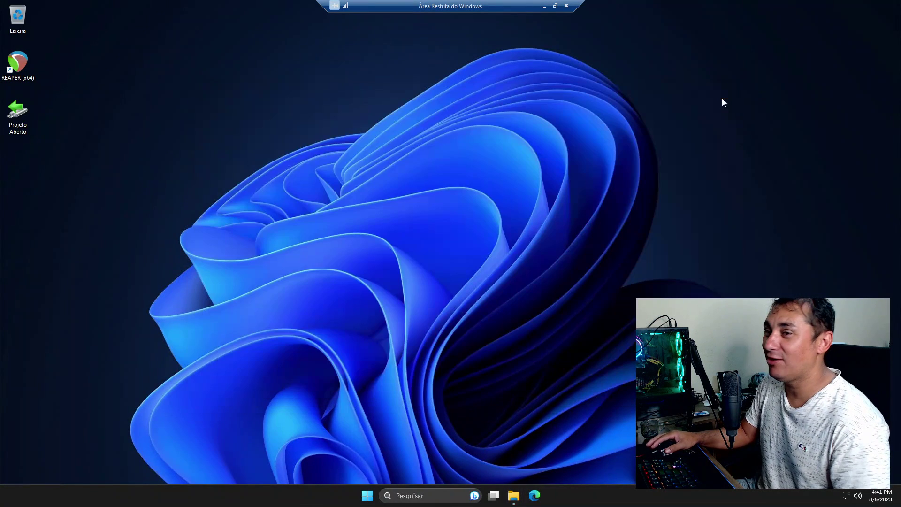
# Step: Open the Malvadao project from Projeto Aberto > Reaper, and dismiss the audio device error with "Do not show this window again" enabled
pyautogui.doubleClick(16, 120)
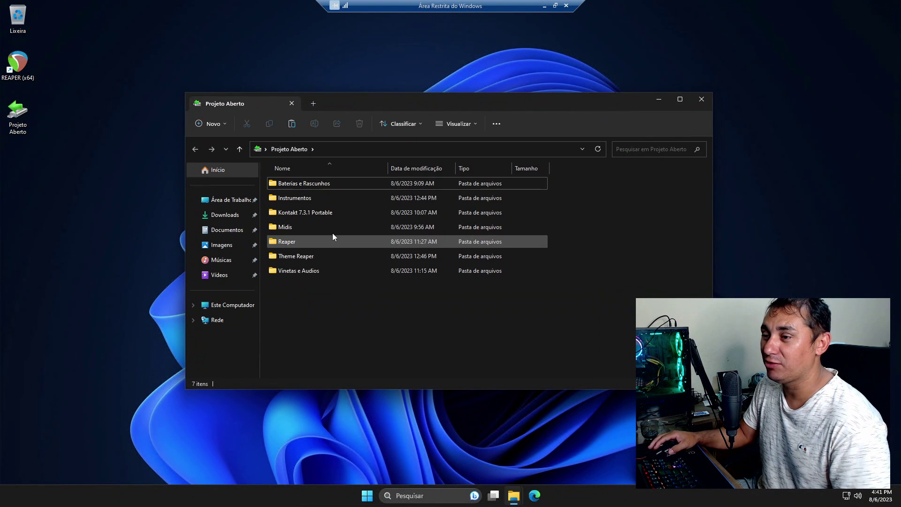
pyautogui.doubleClick(294, 241)
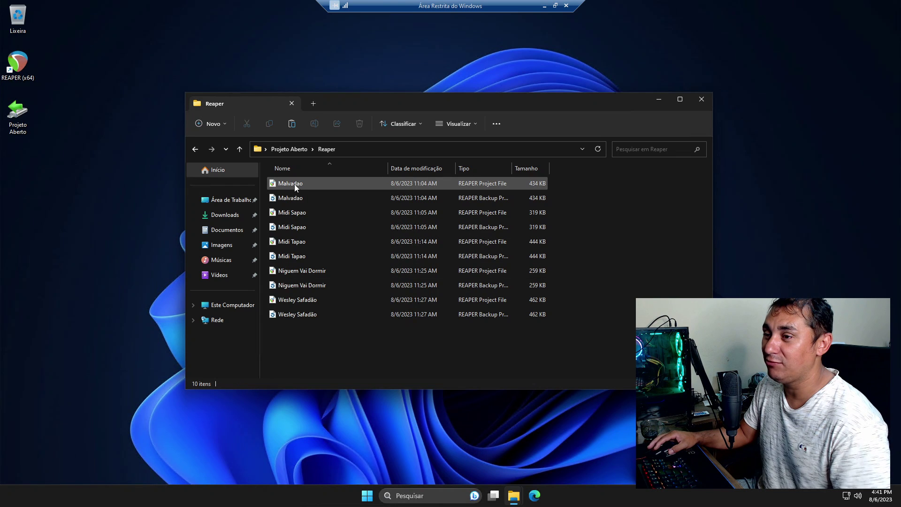
pyautogui.doubleClick(285, 184)
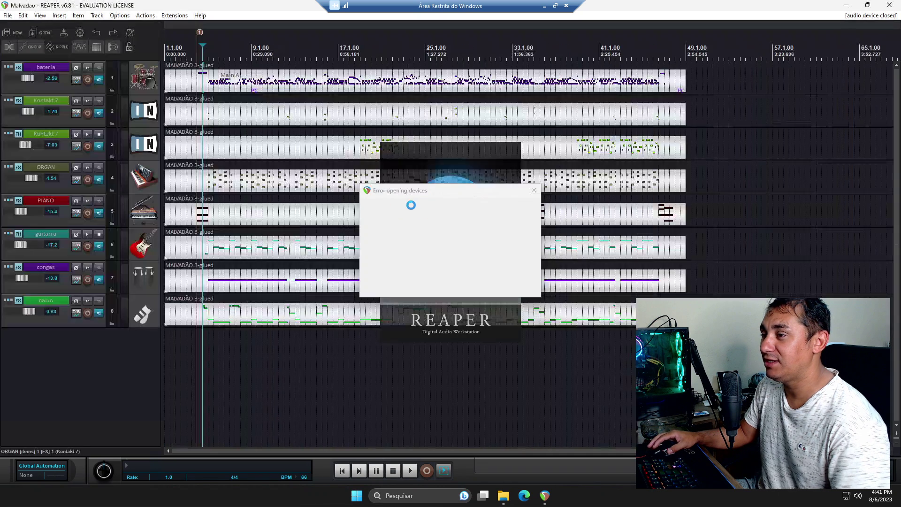
pyautogui.click(372, 276)
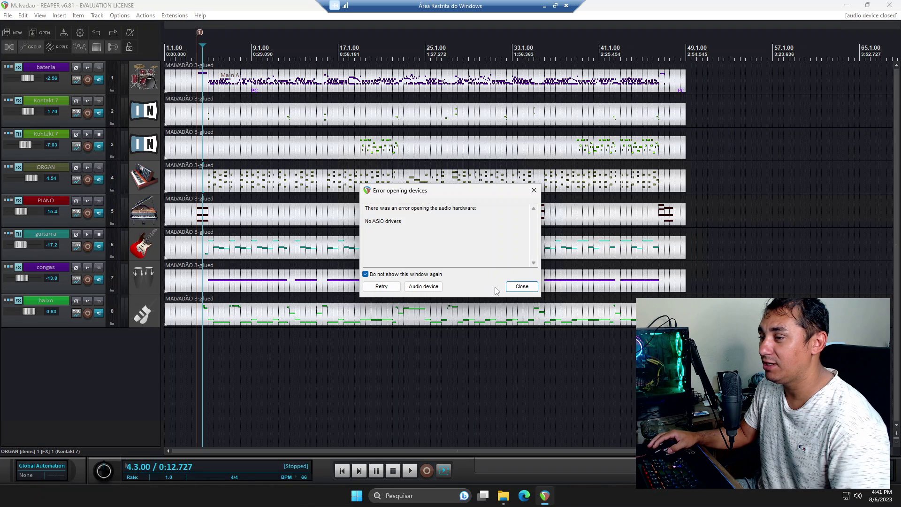
pyautogui.click(521, 286)
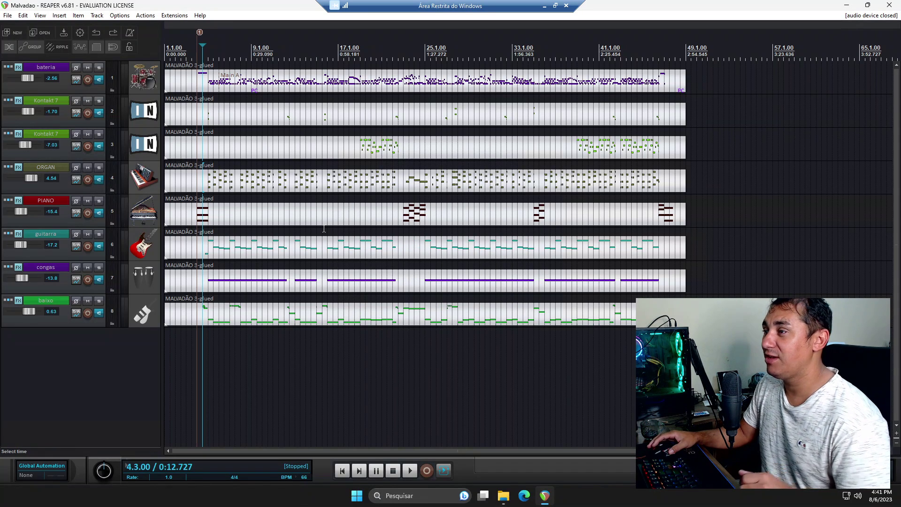
# Step: Inspect the Kontakt 7 drum kit on the bateria track, and place the edit cursor at 4.1.00
pyautogui.click(342, 470)
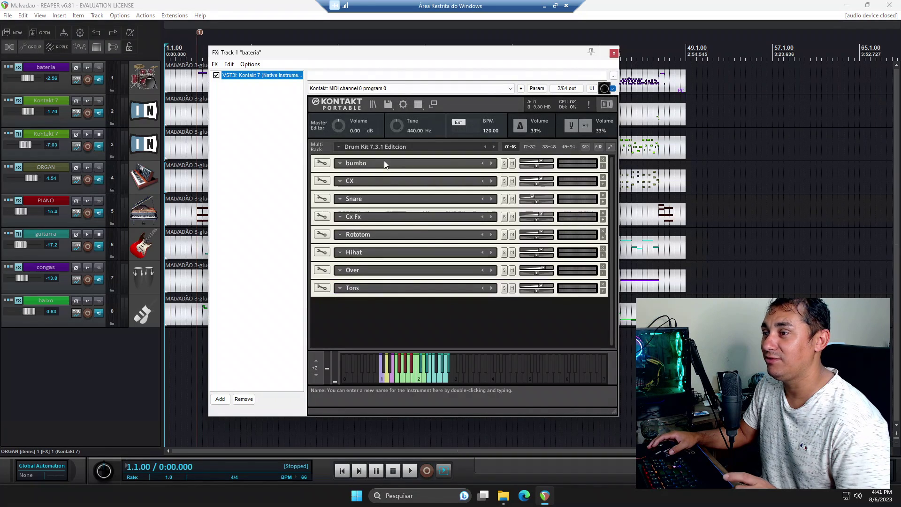
pyautogui.click(614, 53)
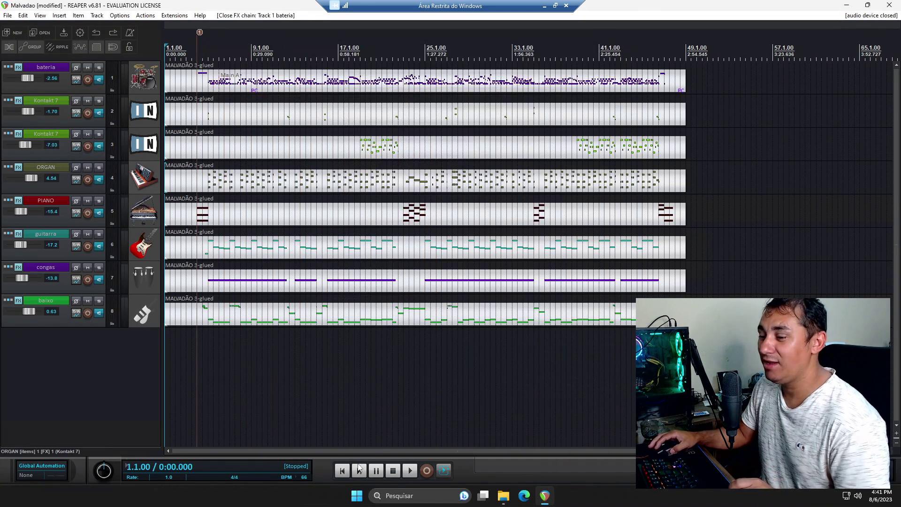
pyautogui.click(196, 338)
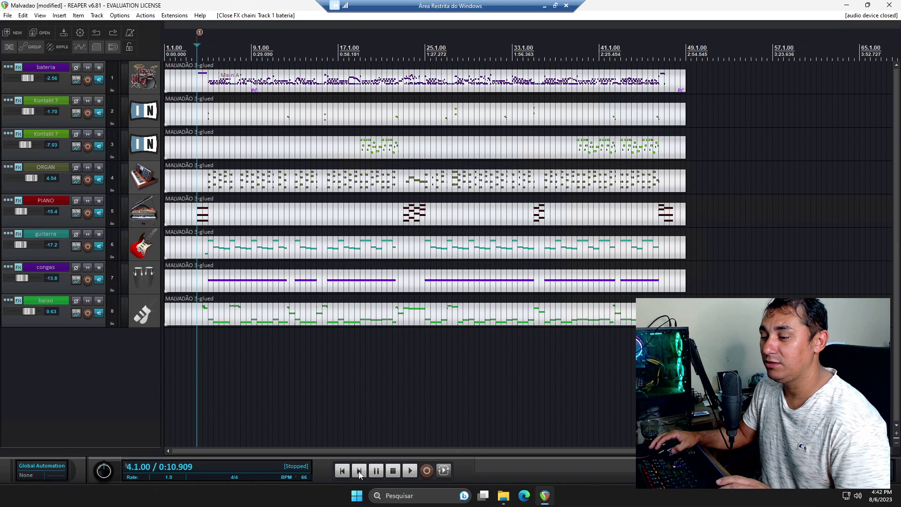
# Step: Set the audio system to WaveOut in the audio device preferences and accept the change
pyautogui.click(876, 17)
pyautogui.click(380, 129)
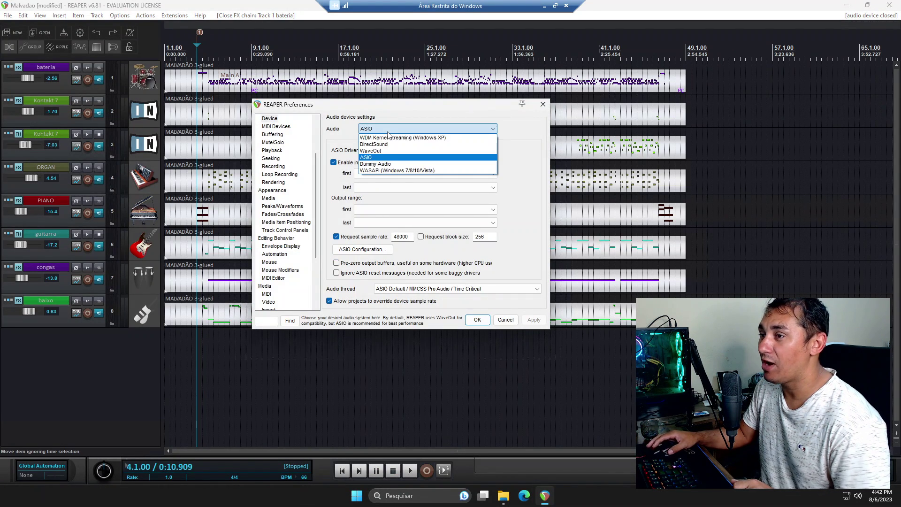
pyautogui.click(378, 150)
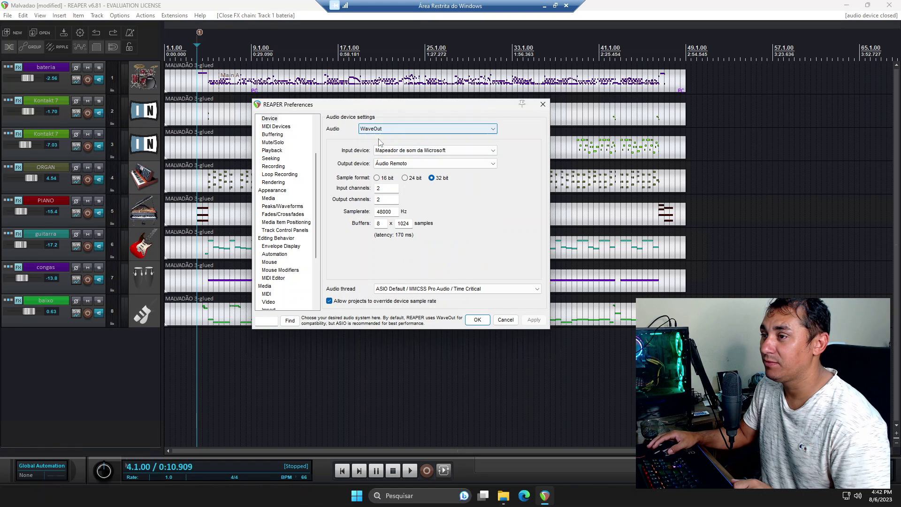
pyautogui.click(476, 320)
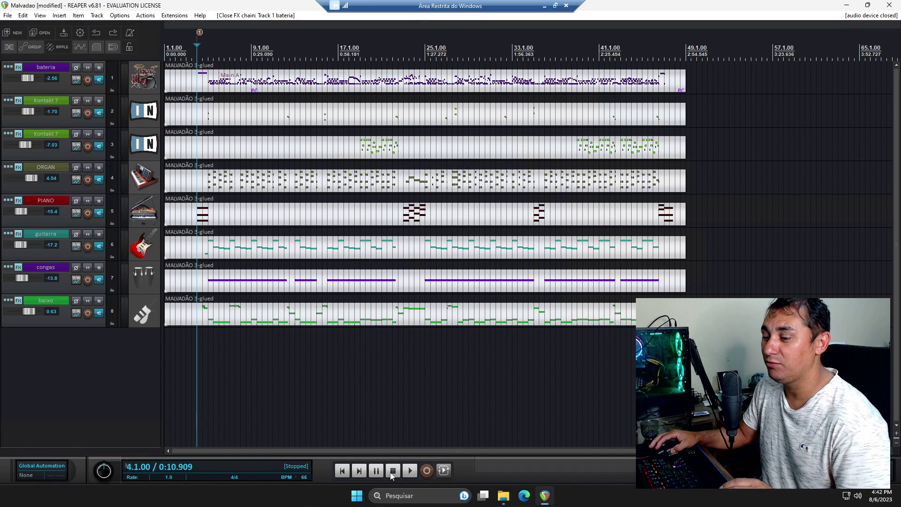
# Step: Play the Malvadao project from 4.1.00, check the audio levels in OBS on the host desktop, and return to REAPER
pyautogui.press('space')
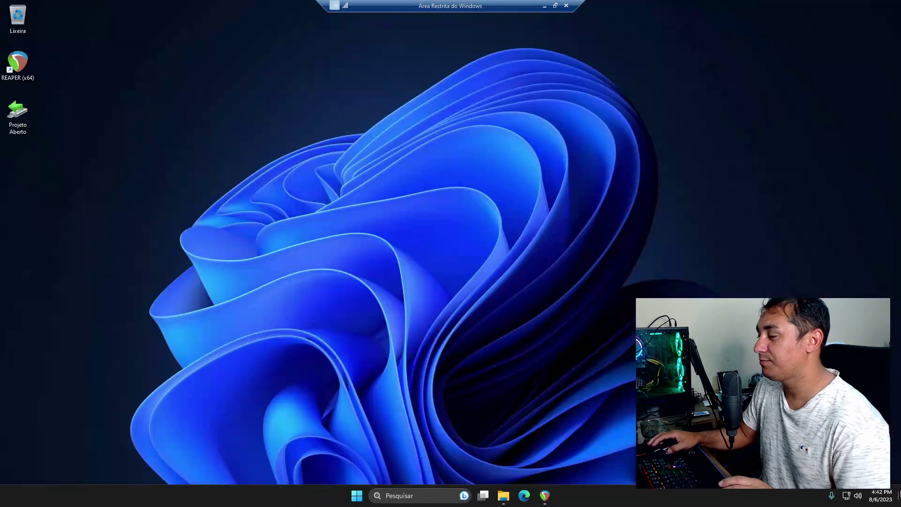
pyautogui.click(541, 9)
pyautogui.click(554, 495)
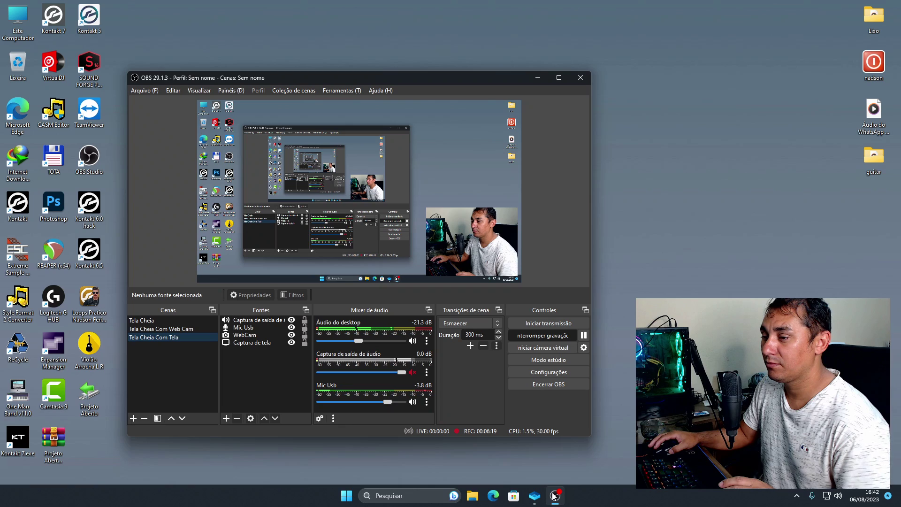
pyautogui.click(554, 495)
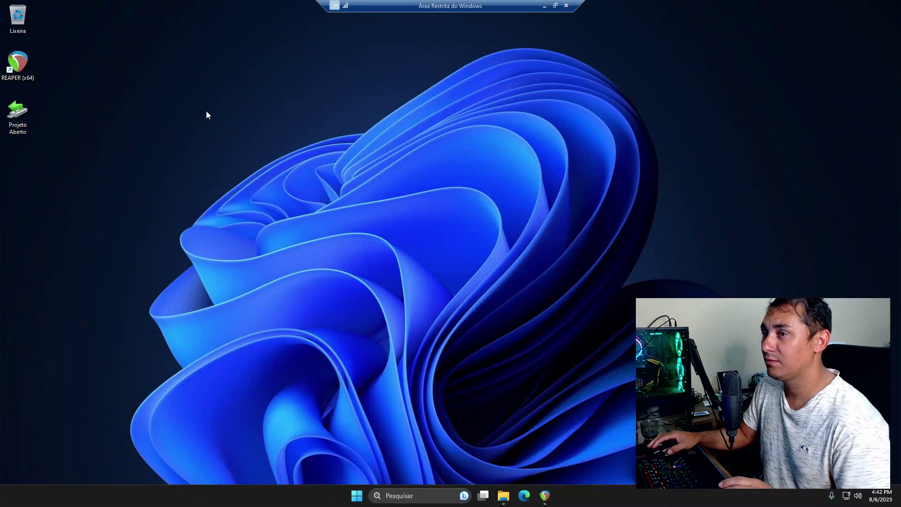
pyautogui.click(545, 495)
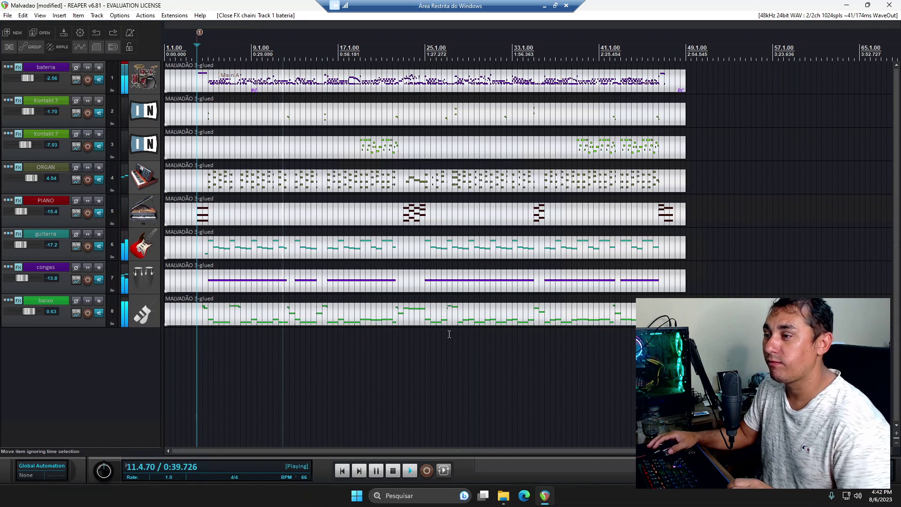
# Step: Listen to the Malvadao project from 22.1.00, stop playback, and close REAPER without saving
pyautogui.click(393, 55)
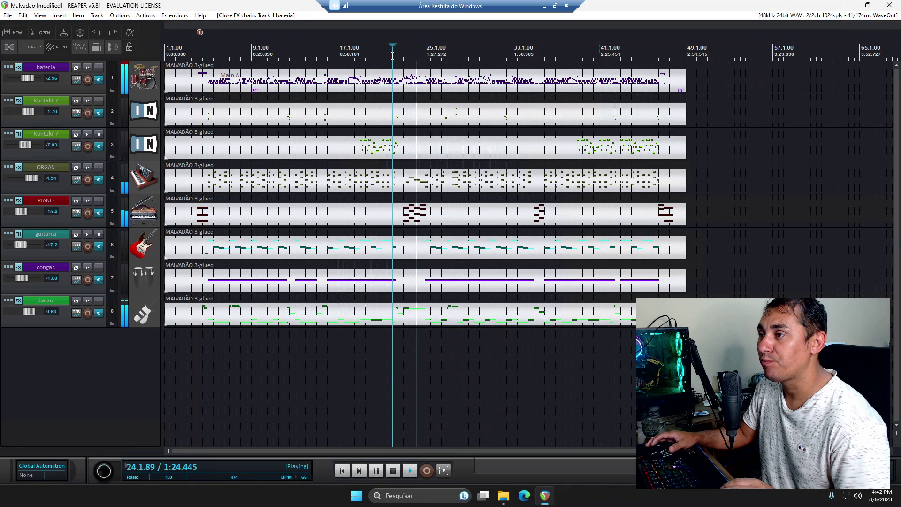
pyautogui.press('space')
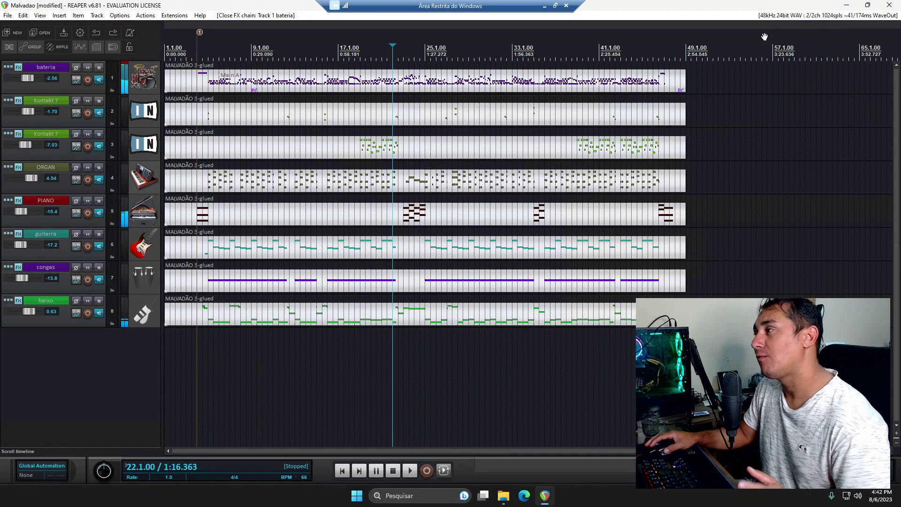
pyautogui.click(889, 5)
pyautogui.click(462, 271)
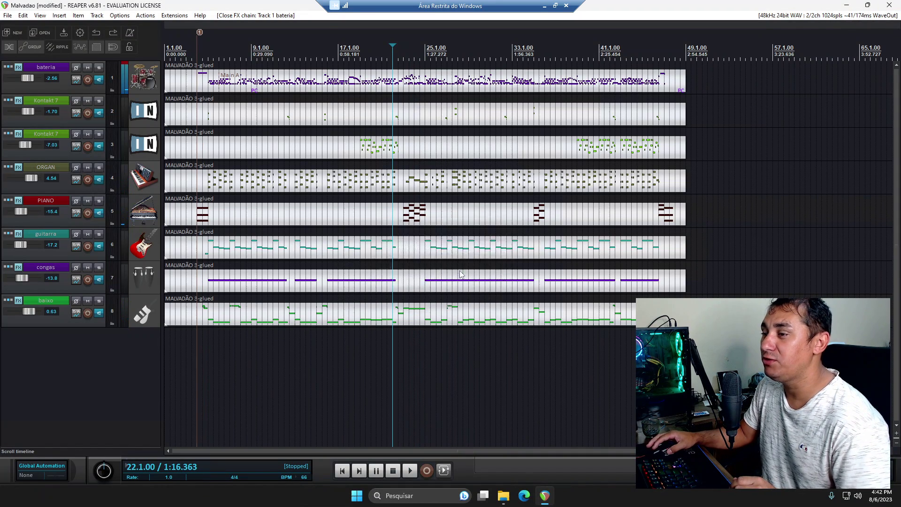
# Step: Open the Midi Sapao project file from the Projeto Aberto > Reaper folder
pyautogui.doubleClick(18, 115)
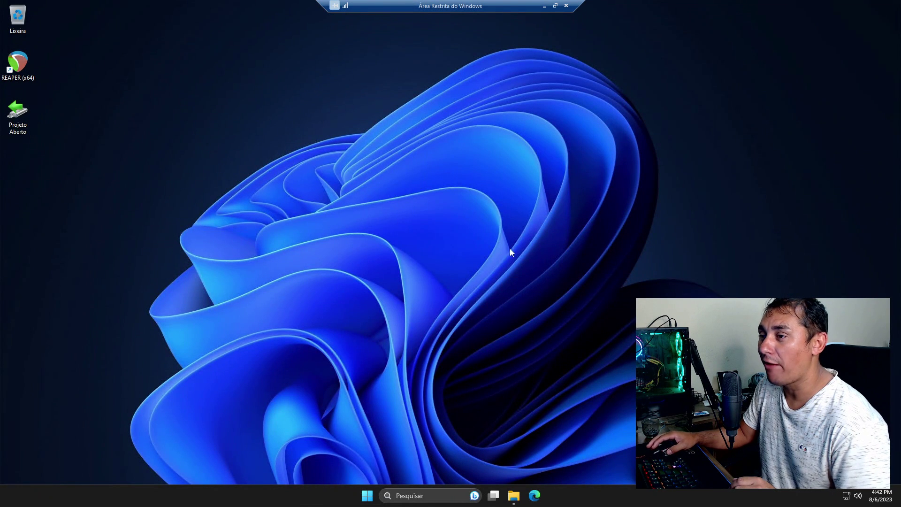
pyautogui.doubleClick(307, 252)
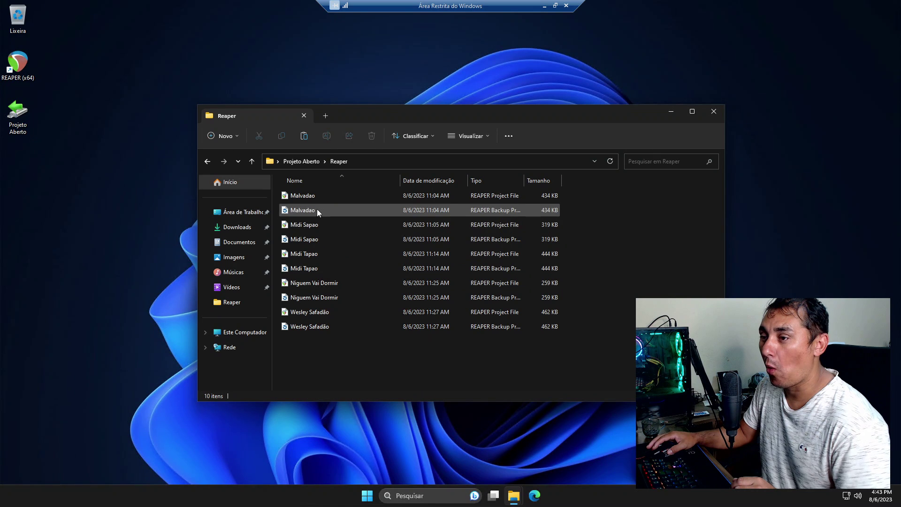
pyautogui.doubleClick(312, 225)
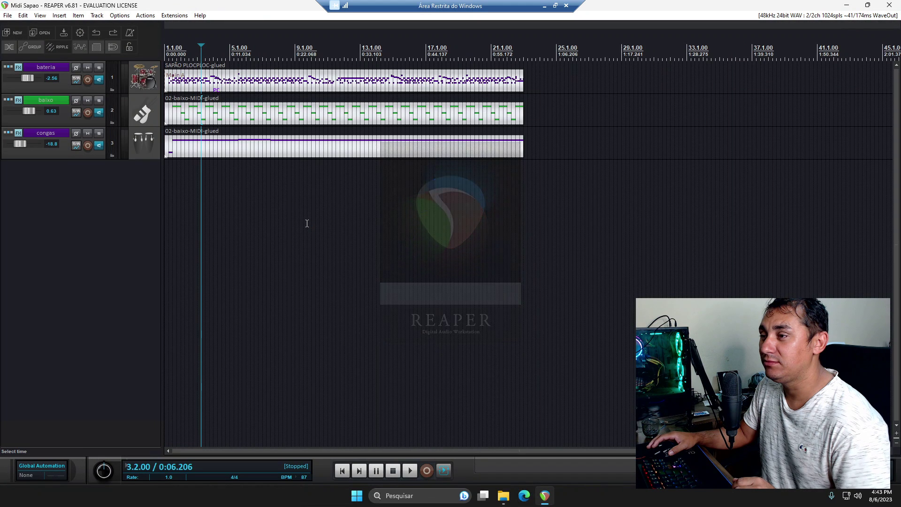
# Step: Play the Midi Sapao project from its beginning, stop playback, and close REAPER
pyautogui.click(342, 470)
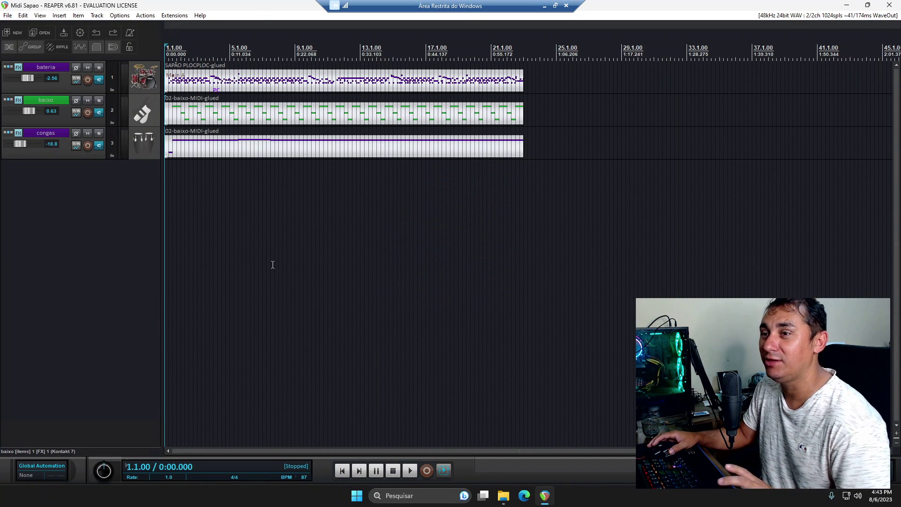
pyautogui.press('space')
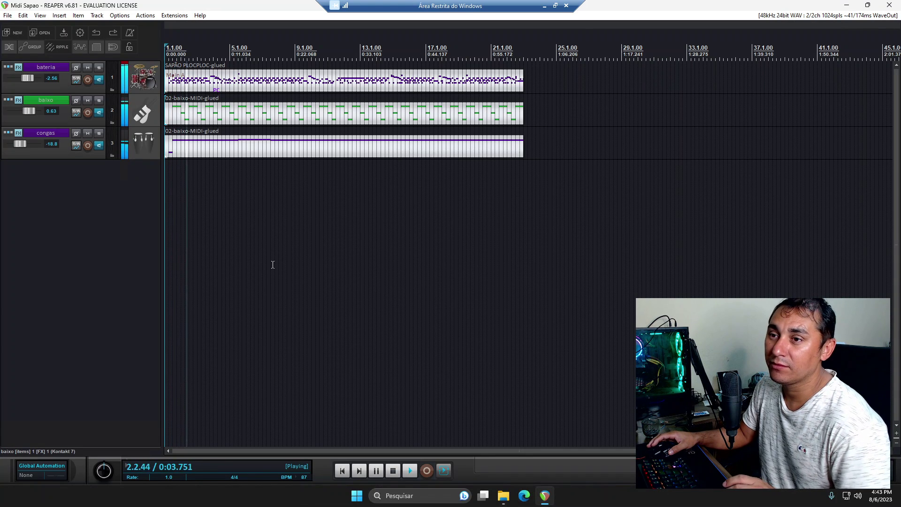
pyautogui.press('space')
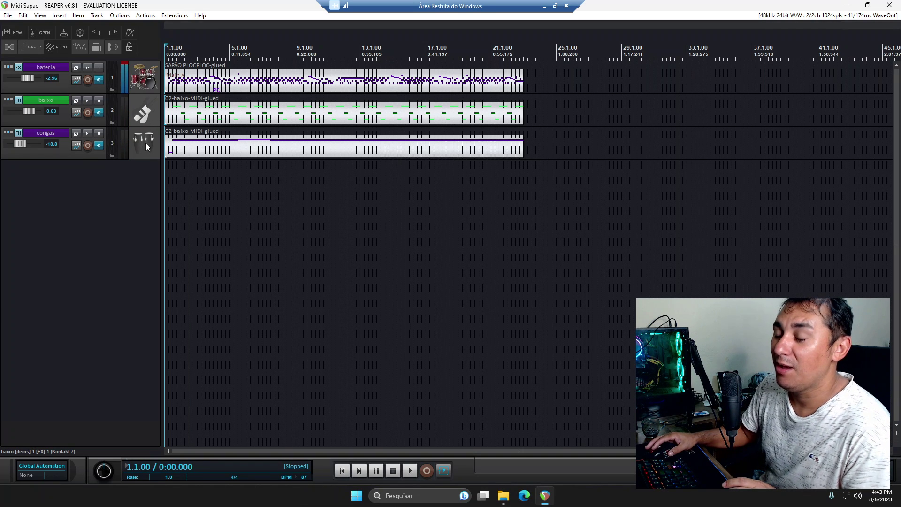
pyautogui.click(888, 5)
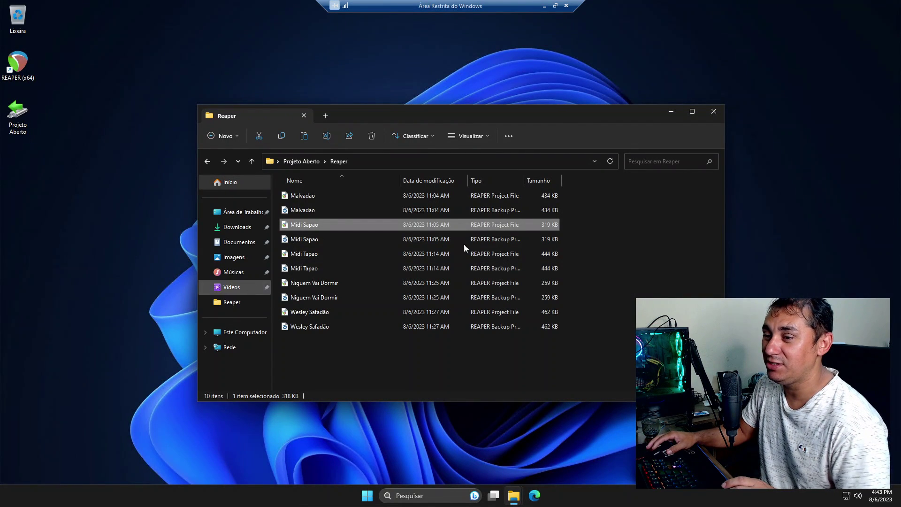
# Step: Close the Reaper folder window, open Projeto Aberto > Theme Reaper, and select the 4-PACKS ICONES folder
pyautogui.click(714, 111)
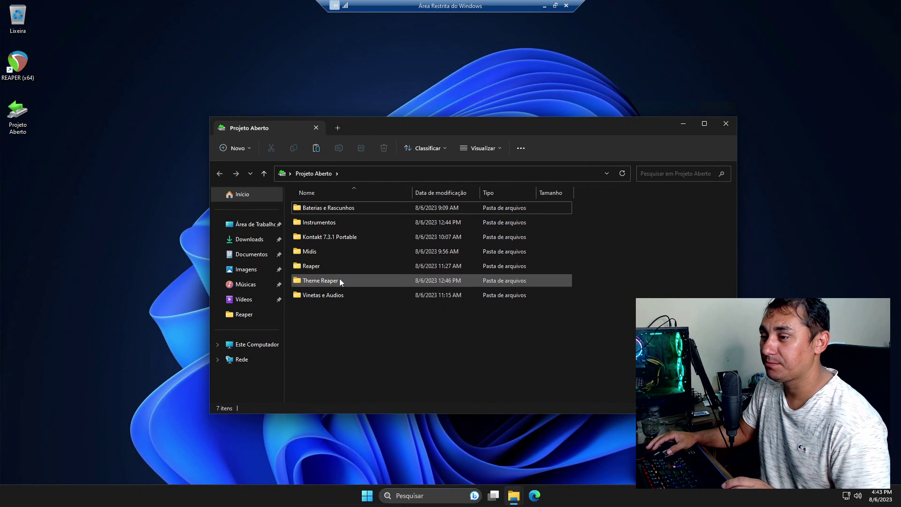
pyautogui.doubleClick(340, 280)
pyautogui.click(334, 203)
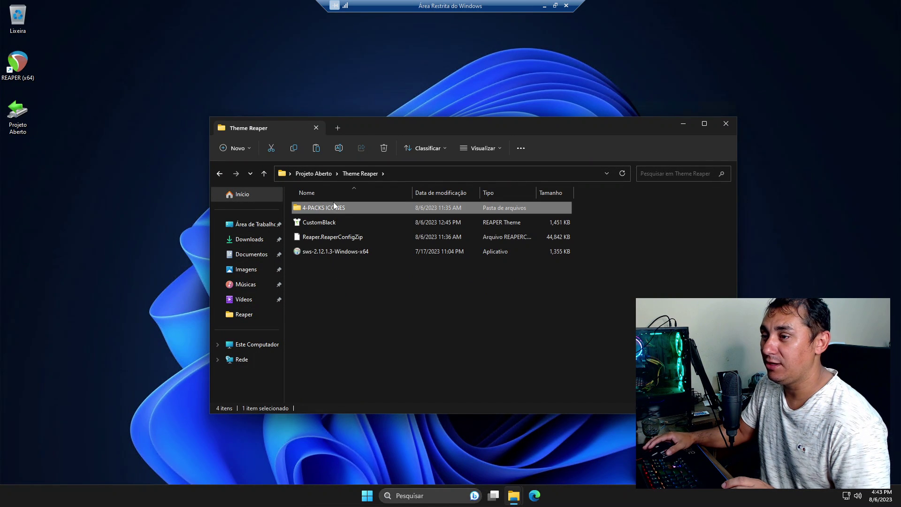
# Step: Copy the 4-PACKS ICONES folder into the Imagens folder and close the file window
pyautogui.rightClick(333, 202)
pyautogui.press('Escape')
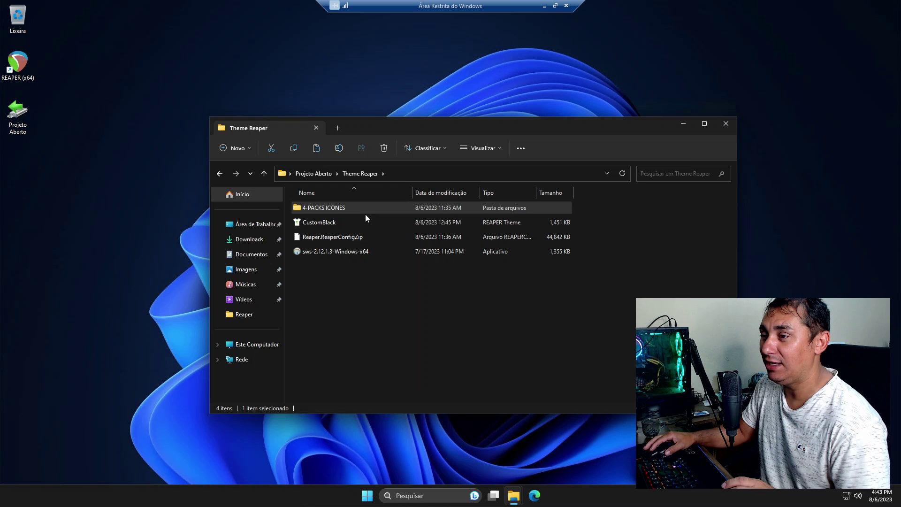
pyautogui.click(256, 269)
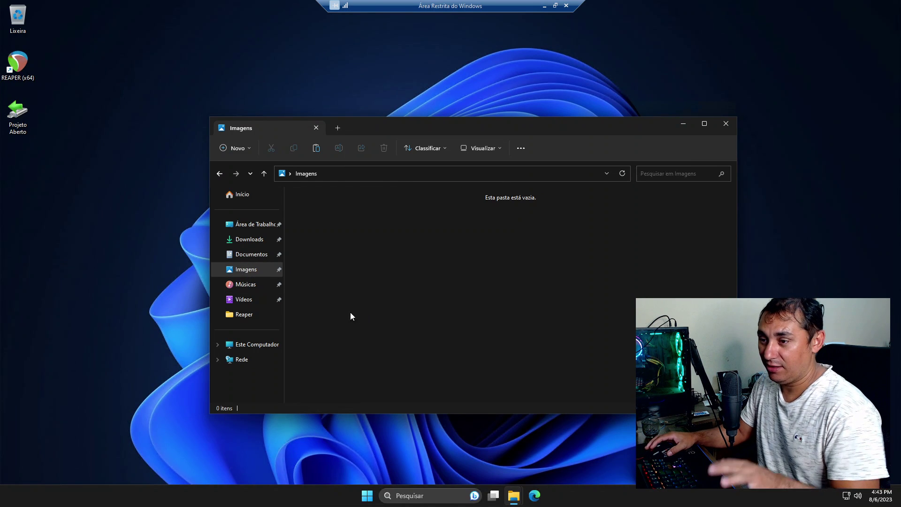
pyautogui.hotkey('ctrl', 'v')
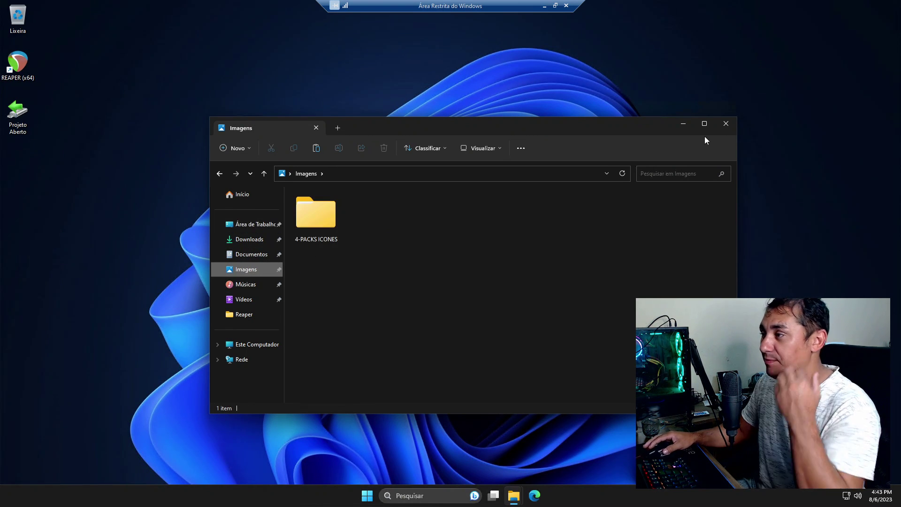
pyautogui.click(725, 125)
# Step: Open the Midi Sapao project file from the Projeto Aberto > Reaper folder again
pyautogui.doubleClick(15, 125)
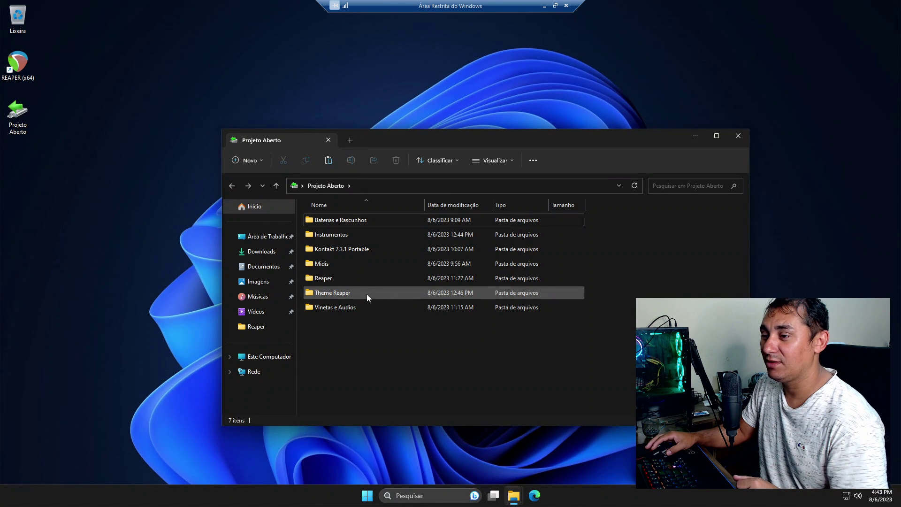
pyautogui.doubleClick(341, 278)
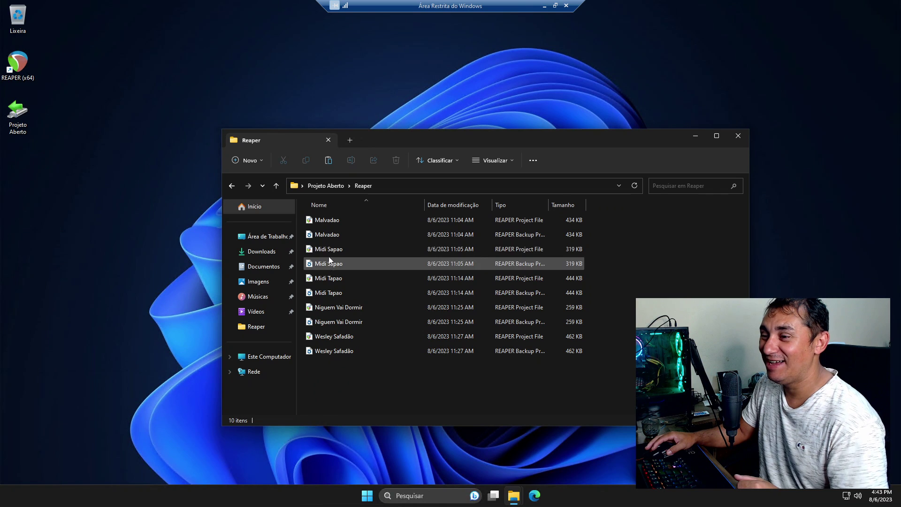
pyautogui.doubleClick(329, 249)
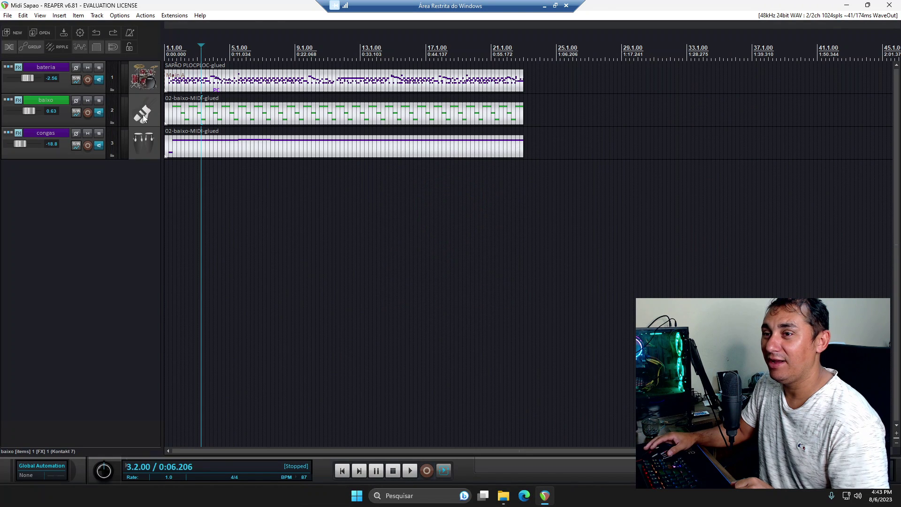
pyautogui.click(174, 15)
pyautogui.click(199, 26)
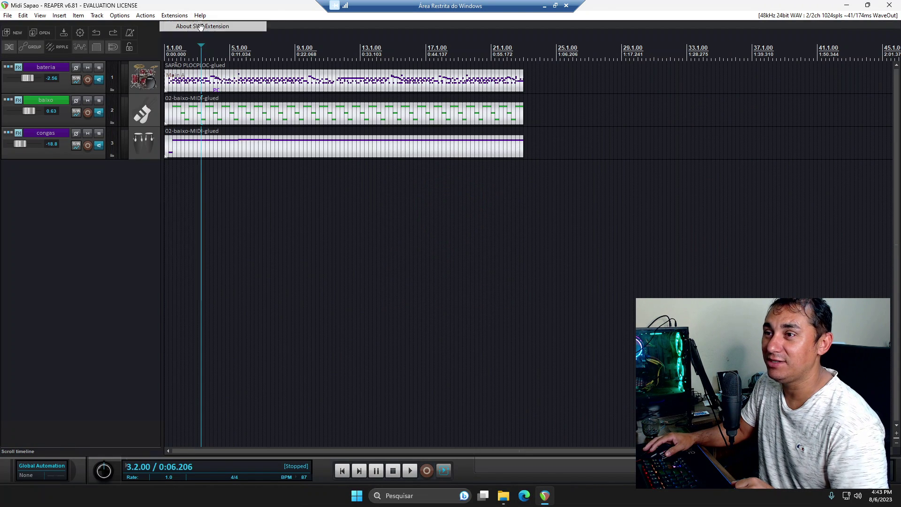
pyautogui.click(547, 173)
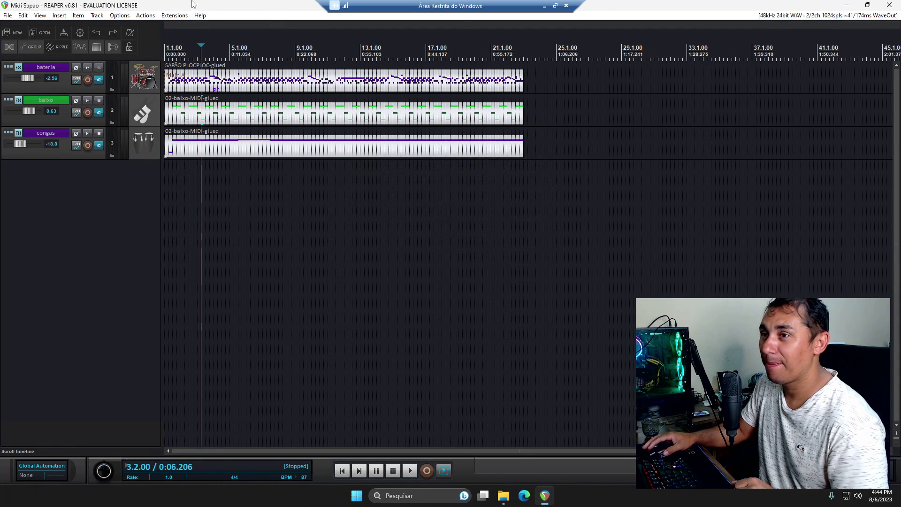
# Step: Force the SWS Auto Color/Icon/Layout rules onto the Midi Sapao tracks and close the rules window
pyautogui.click(144, 16)
pyautogui.moveTo(174, 15)
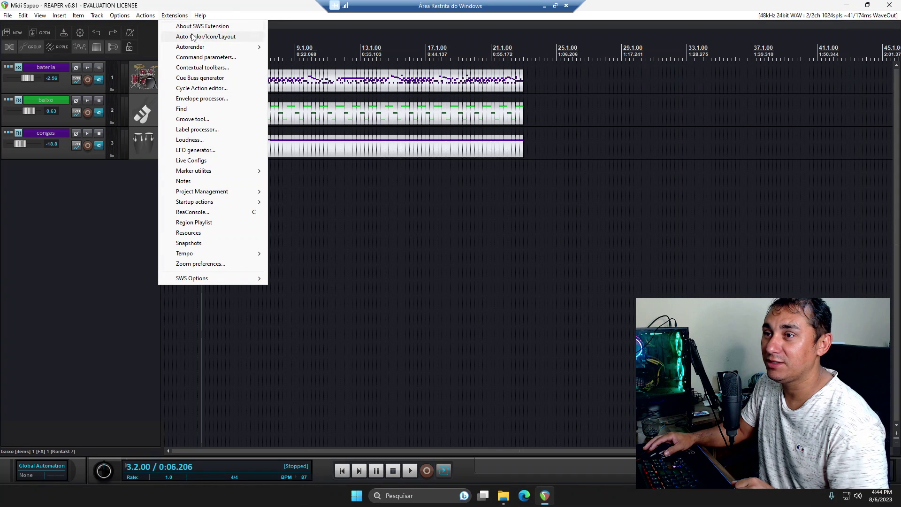
pyautogui.click(205, 37)
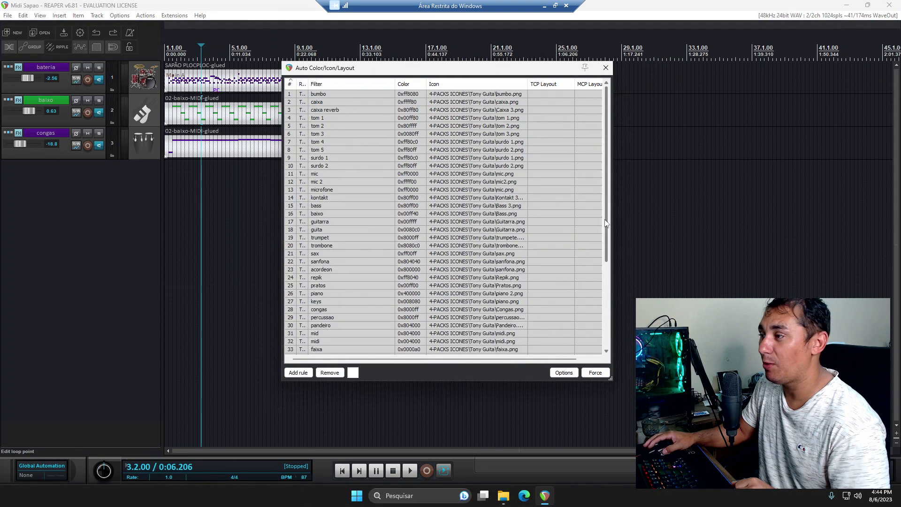
pyautogui.moveTo(608, 216); pyautogui.dragTo(605, 342)
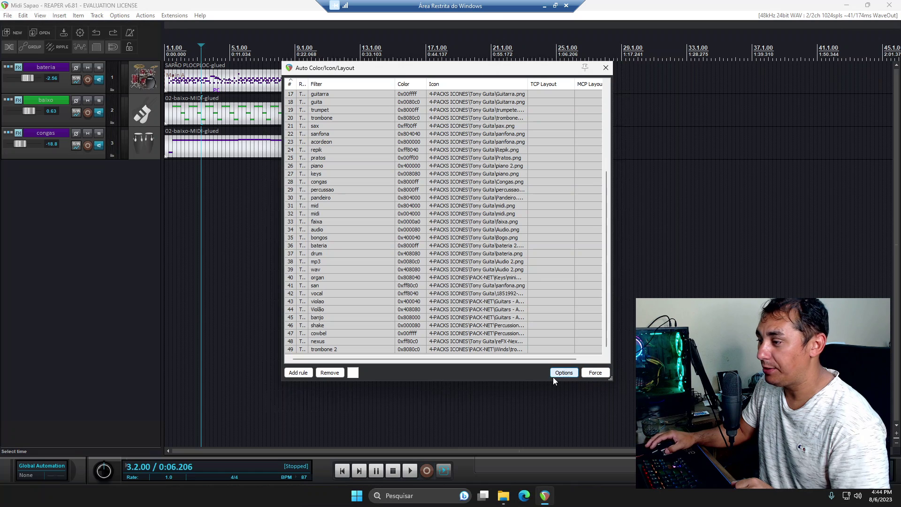
pyautogui.click(565, 373)
pyautogui.click(592, 373)
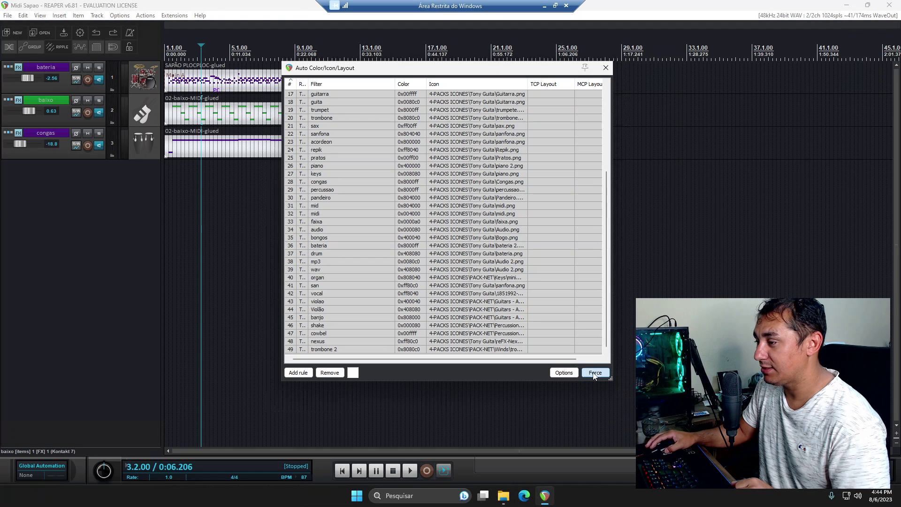
pyautogui.click(594, 373)
pyautogui.click(605, 67)
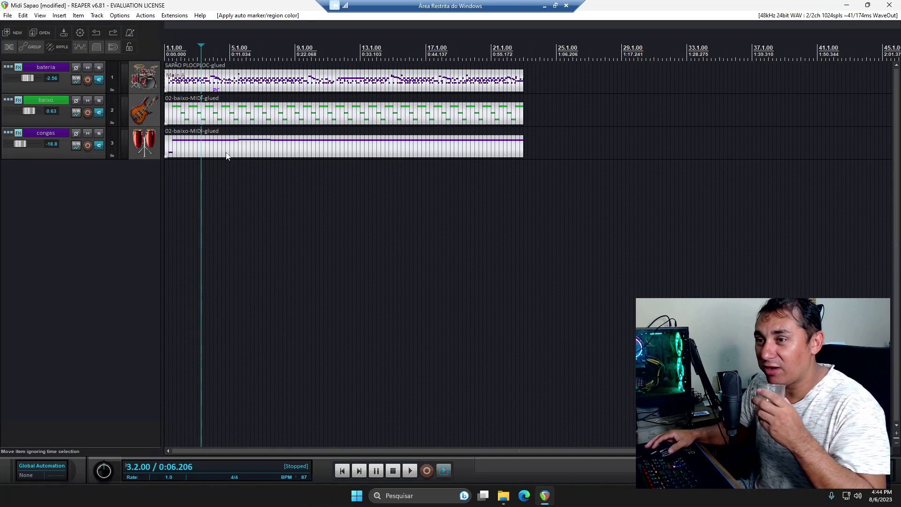
# Step: Listen to the Midi Sapao project from 3.2.00, and close REAPER without saving
pyautogui.press('space')
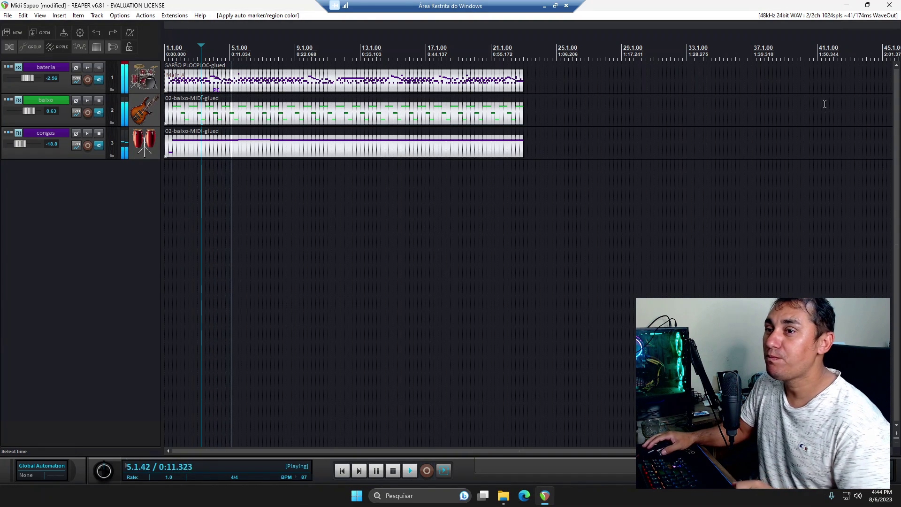
pyautogui.click(888, 4)
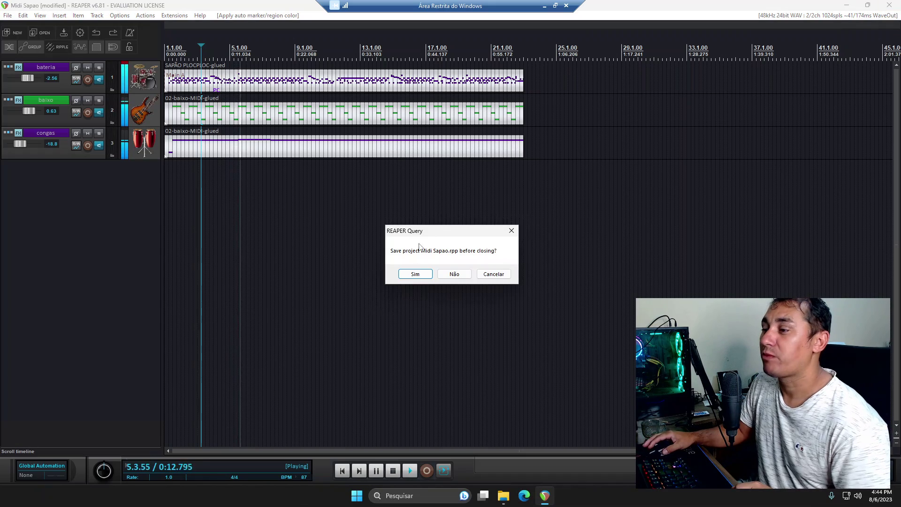
pyautogui.click(455, 274)
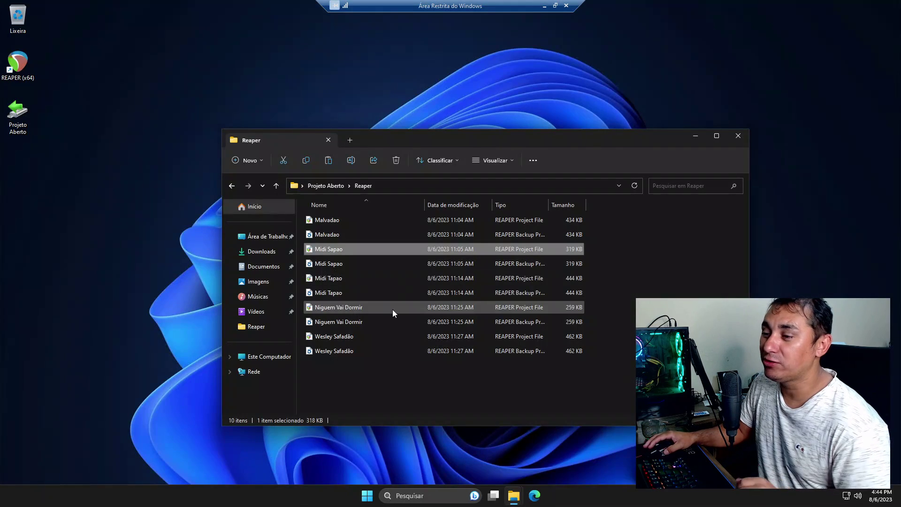
# Step: Open the Midi Tapao project file, accept the missing Kontakt content and effect warnings, and look over its tracks
pyautogui.doubleClick(339, 279)
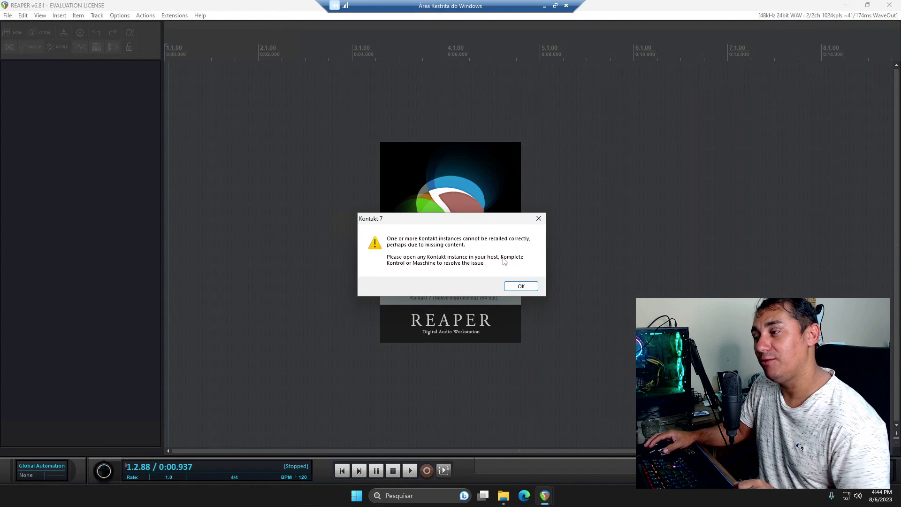
pyautogui.click(528, 289)
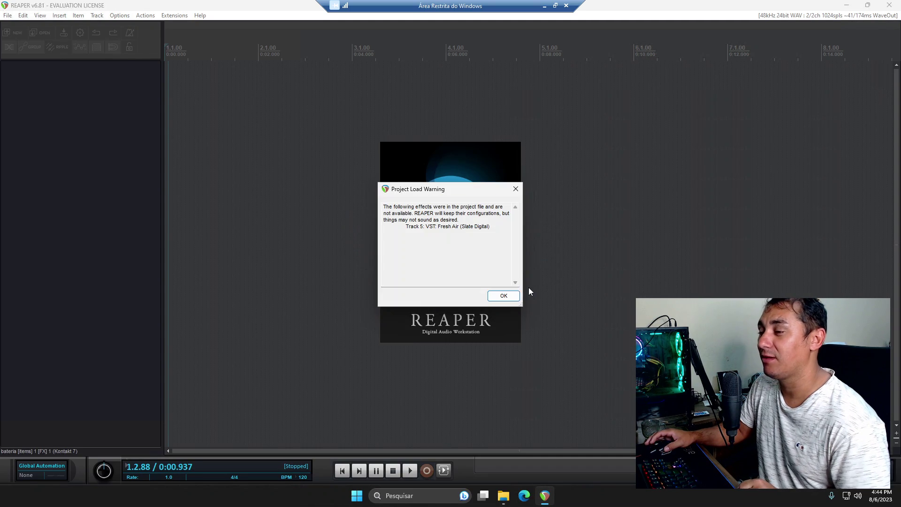
pyautogui.click(517, 295)
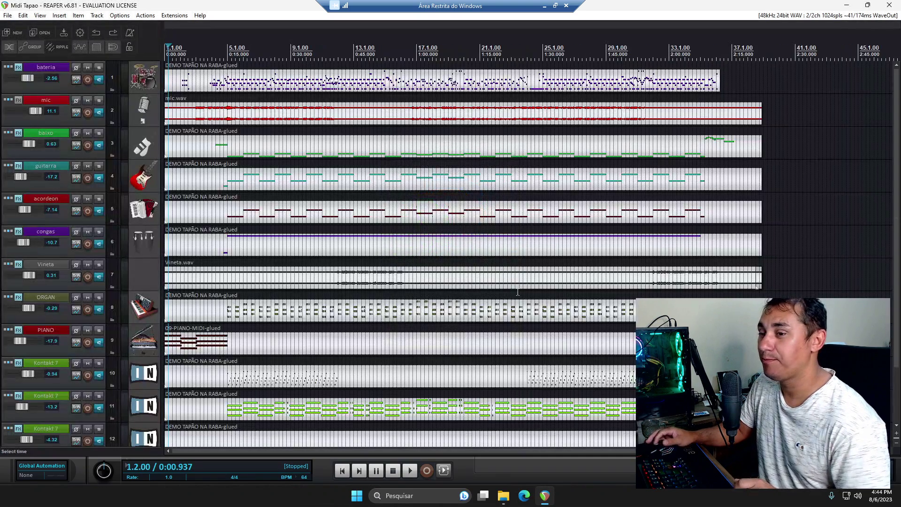
pyautogui.scroll(-5, 890, 218)
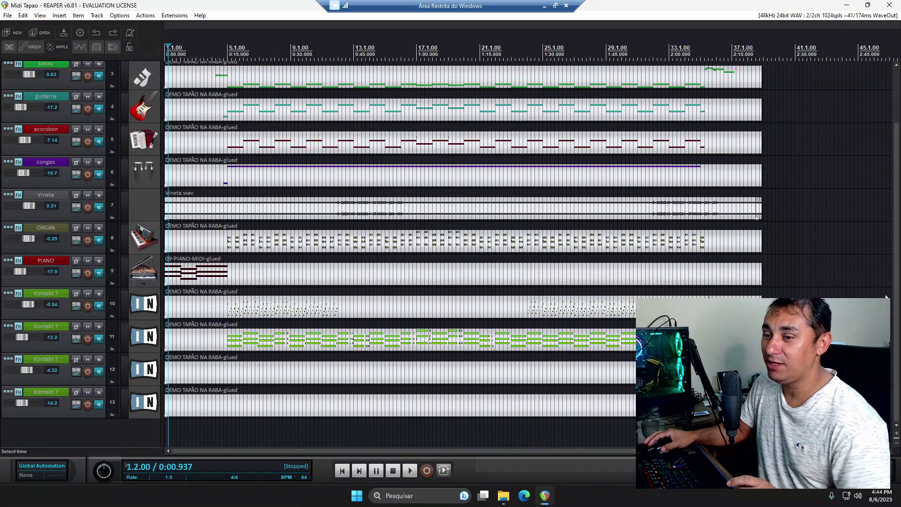
pyautogui.scroll(5, 888, 171)
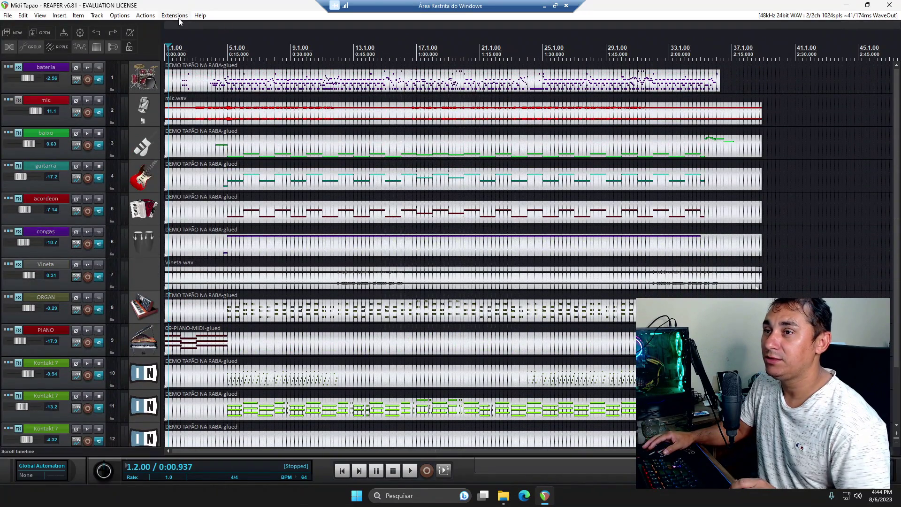
# Step: Force the SWS Auto Color/Icon/Layout rules onto the Midi Tapao tracks and close the rules window
pyautogui.click(174, 15)
pyautogui.click(204, 38)
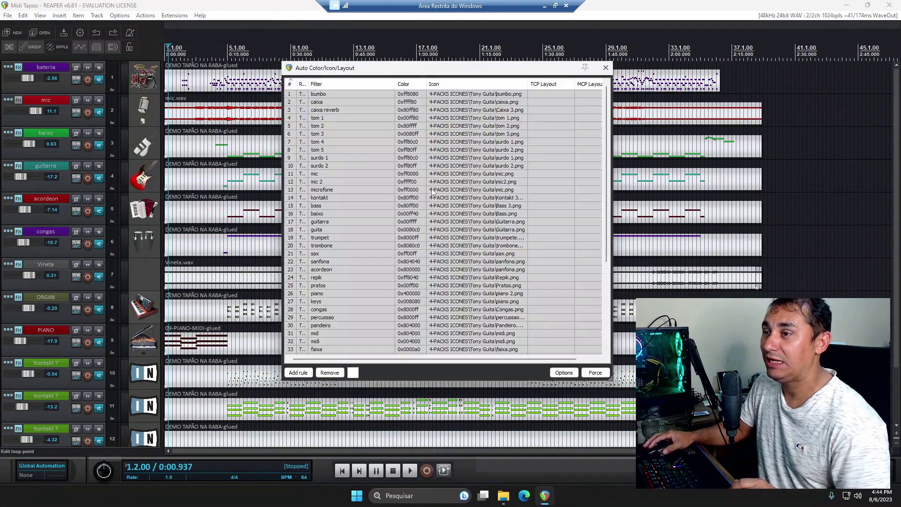
pyautogui.click(564, 373)
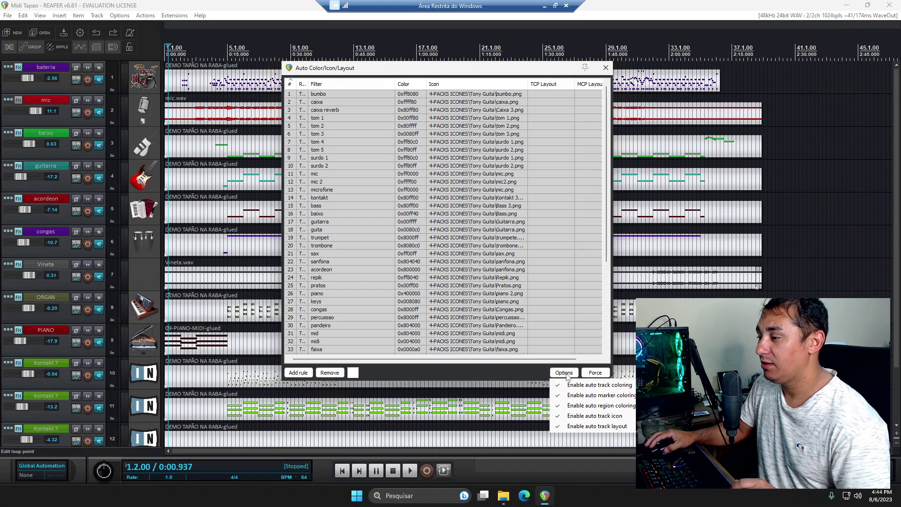
pyautogui.click(595, 373)
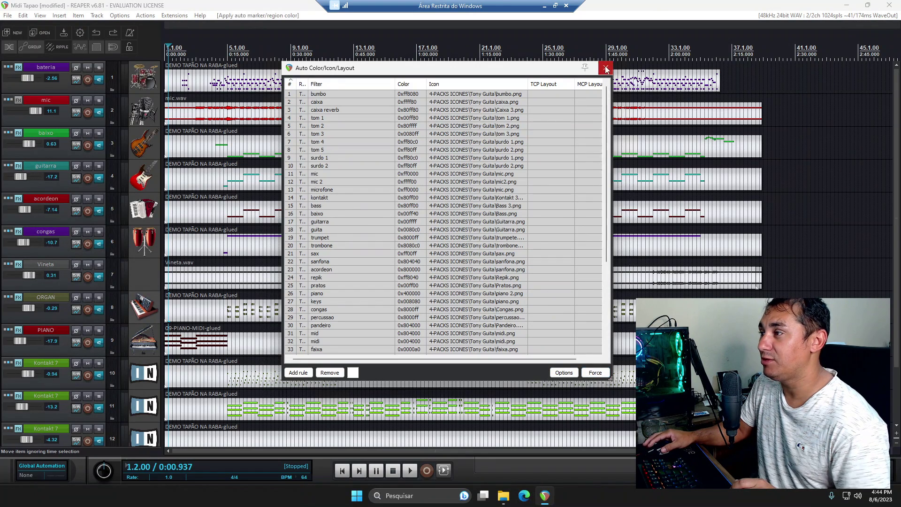
pyautogui.click(606, 68)
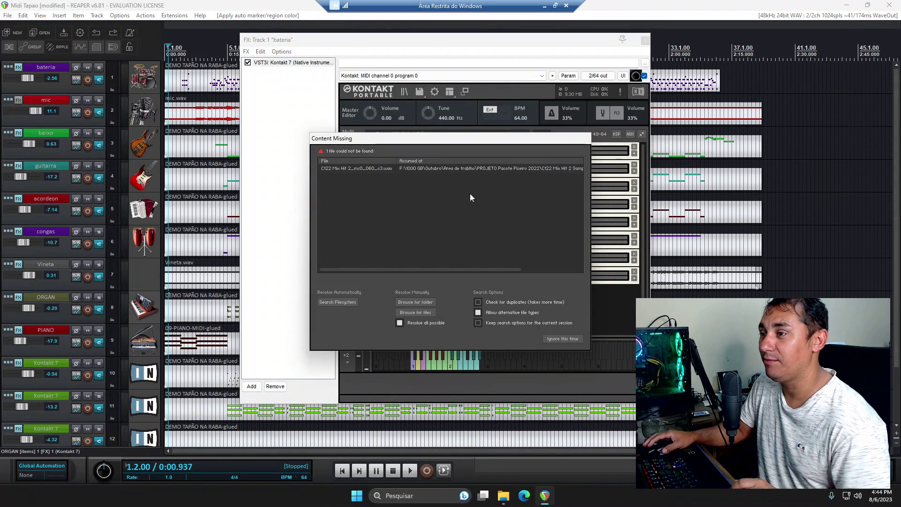
# Step: Resolve the bateria track's missing Kontakt sample by choosing the Projeto Aberto drive as target folder, and close the FX window
pyautogui.click(418, 303)
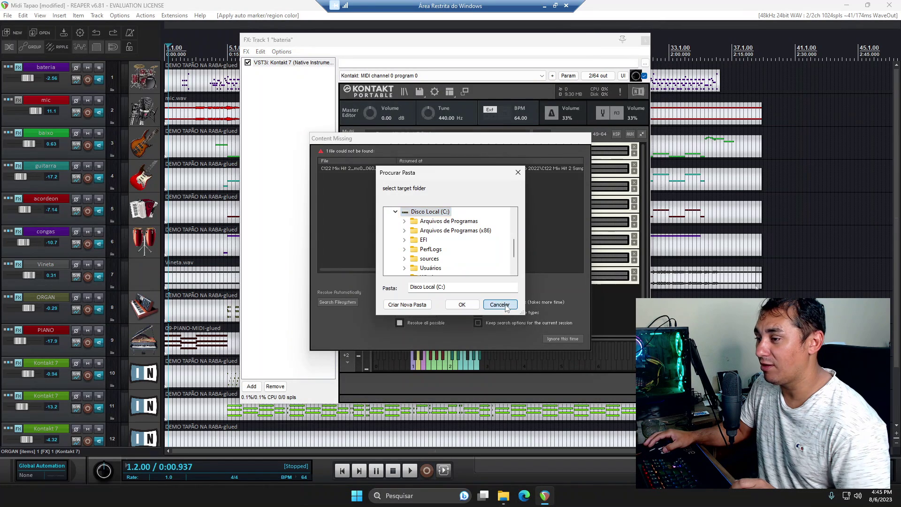
pyautogui.click(499, 305)
pyautogui.click(416, 302)
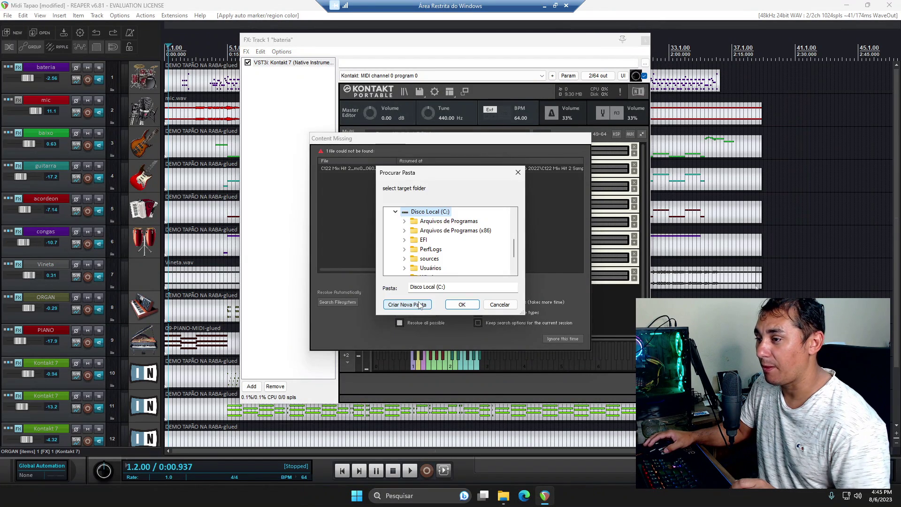
pyautogui.scroll(-1, 468, 256)
pyautogui.scroll(-1, 464, 261)
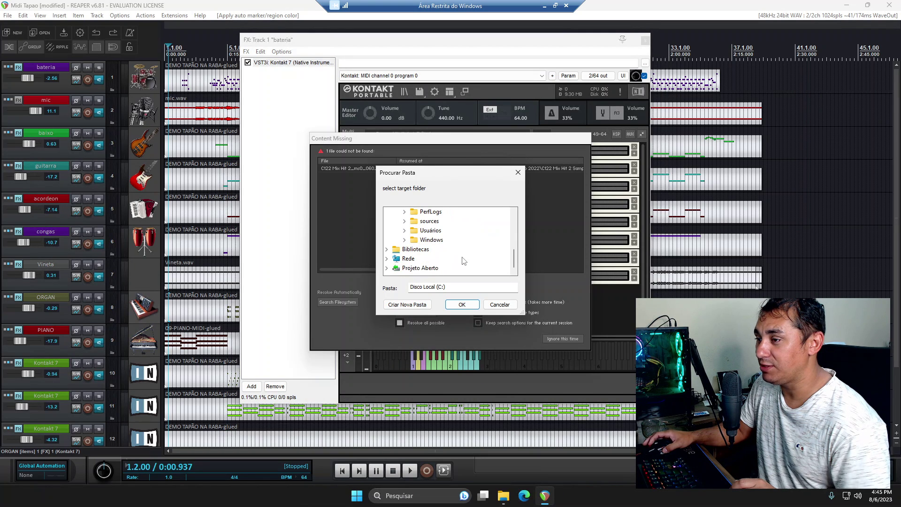
pyautogui.click(436, 268)
pyautogui.click(462, 305)
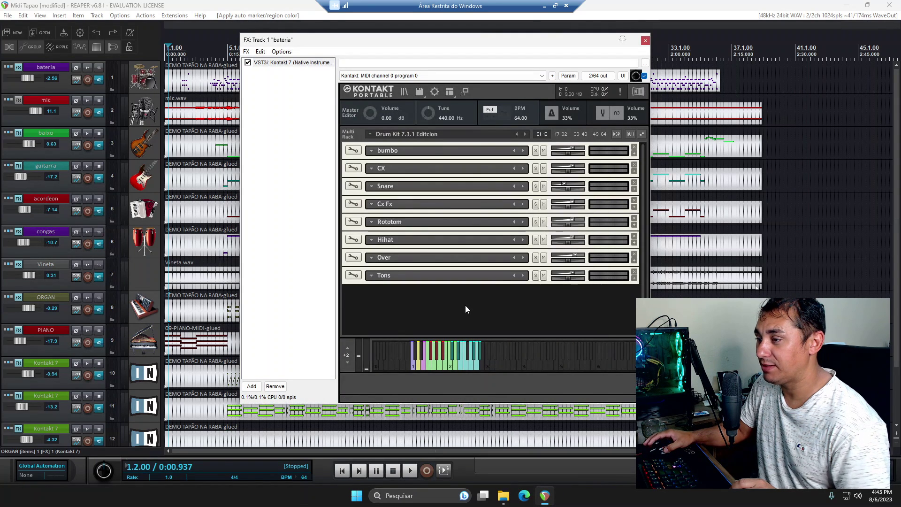
pyautogui.click(645, 40)
# Step: Play the Midi Tapao project while checking its tracks, stop playback, and close REAPER without saving
pyautogui.press('space')
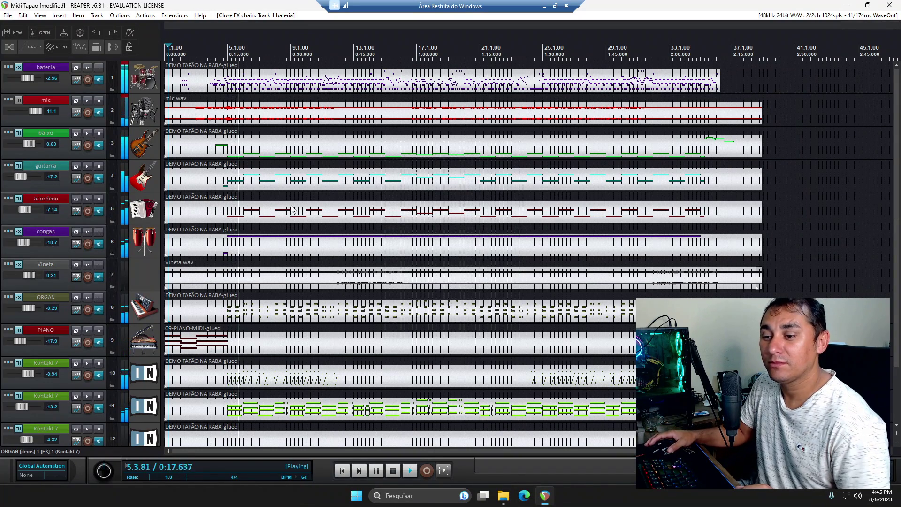
pyautogui.scroll(-3, 852, 168)
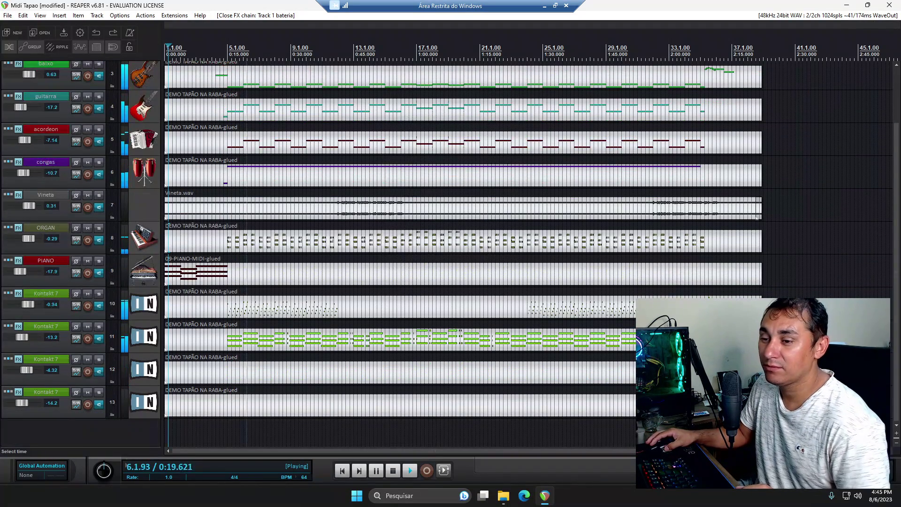
pyautogui.scroll(3, 884, 149)
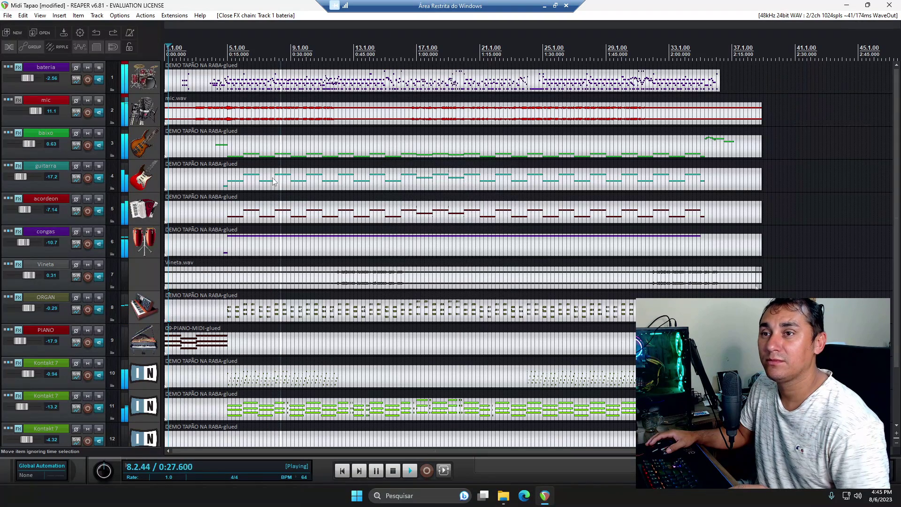
pyautogui.press('space')
pyautogui.click(888, 5)
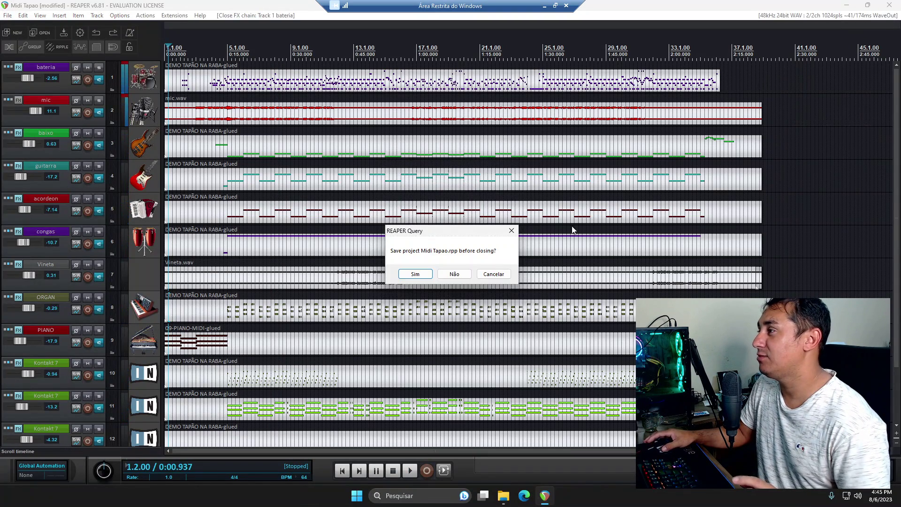
pyautogui.click(454, 274)
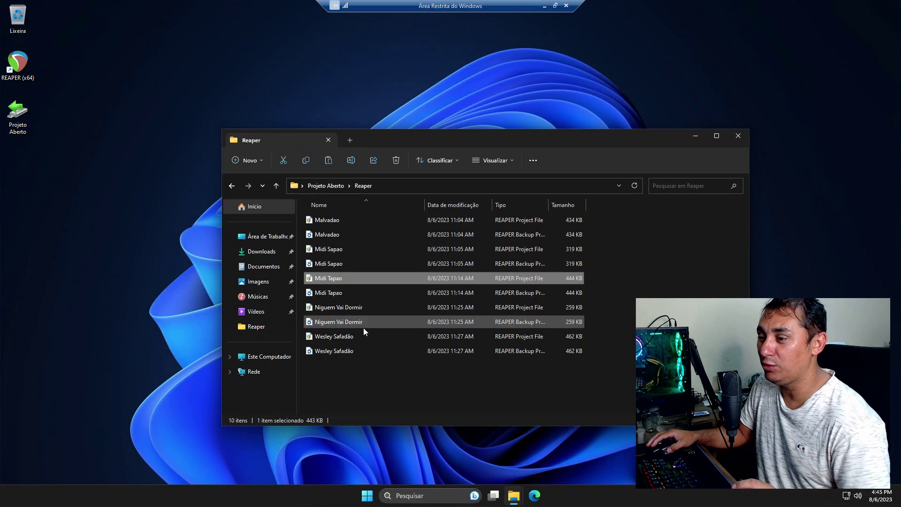
# Step: Open the Niguem Vai Dormir project file, ignoring the missing Kontakt content this time, and briefly test its playback
pyautogui.doubleClick(337, 308)
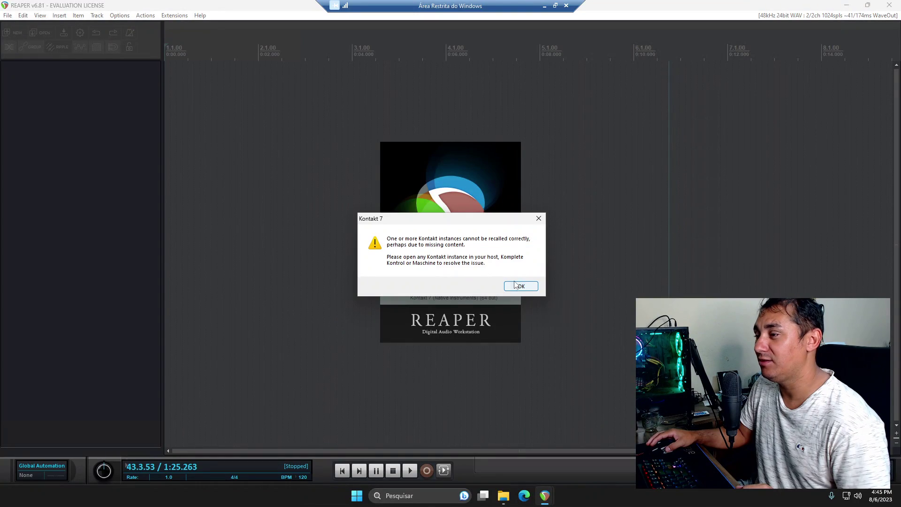
pyautogui.click(521, 284)
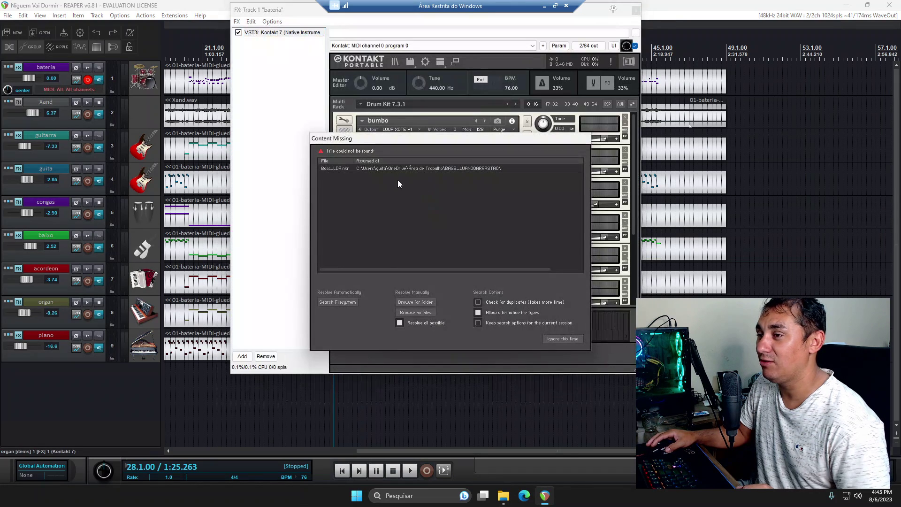
pyautogui.click(569, 338)
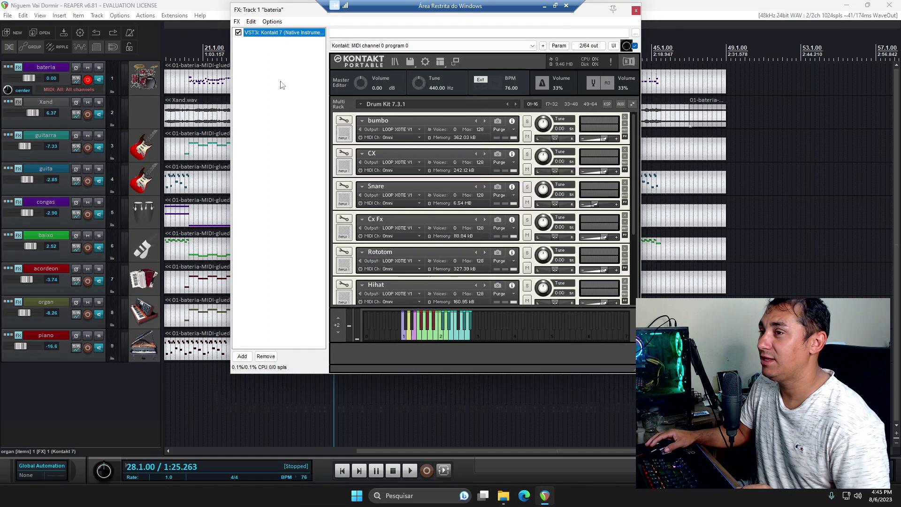
pyautogui.click(635, 11)
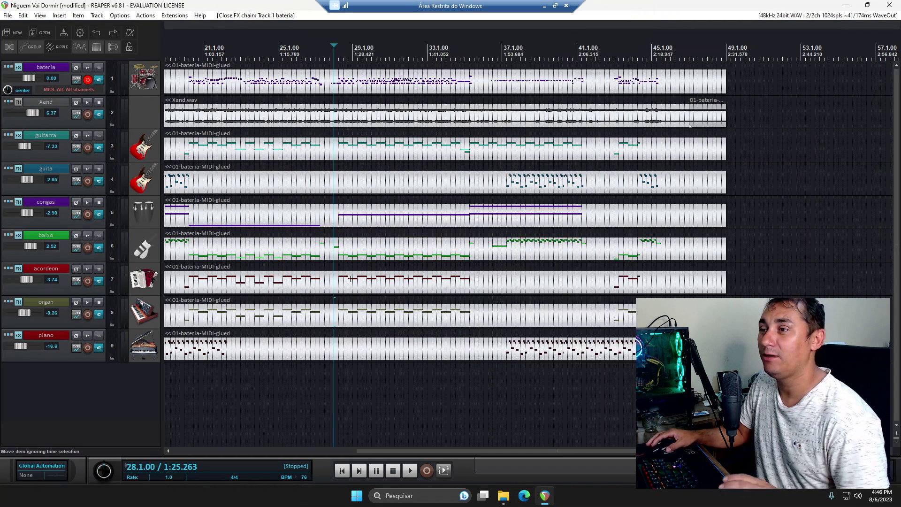
pyautogui.press('space')
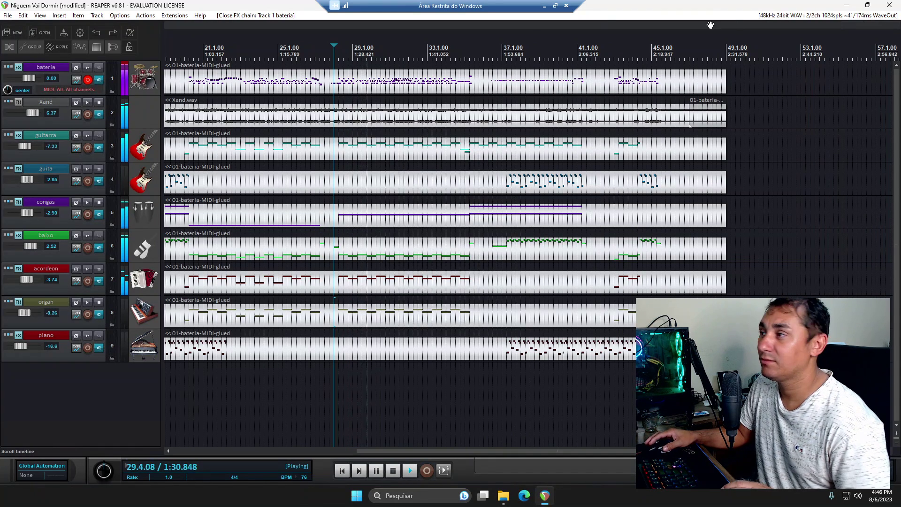
pyautogui.press('space')
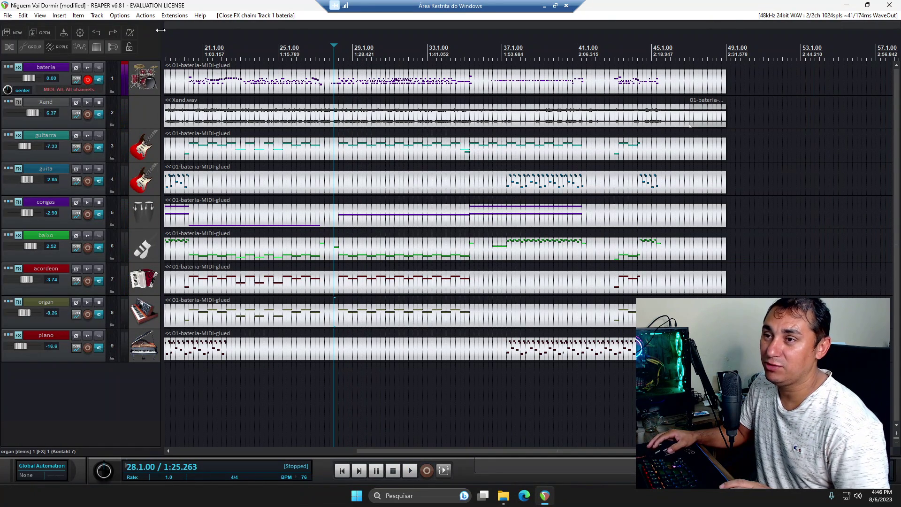
# Step: Force the SWS Auto Color/Icon/Layout rules onto the Niguem Vai Dormir tracks and close the rules window
pyautogui.click(180, 16)
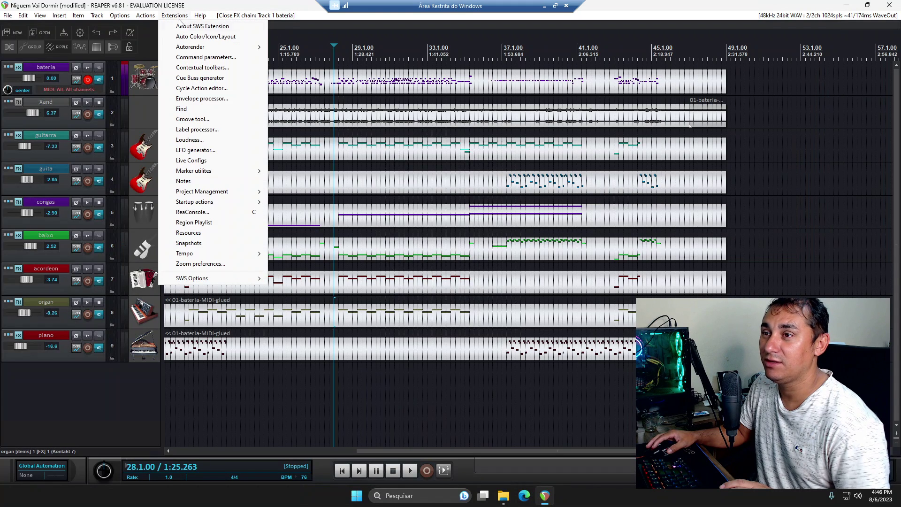
pyautogui.click(199, 37)
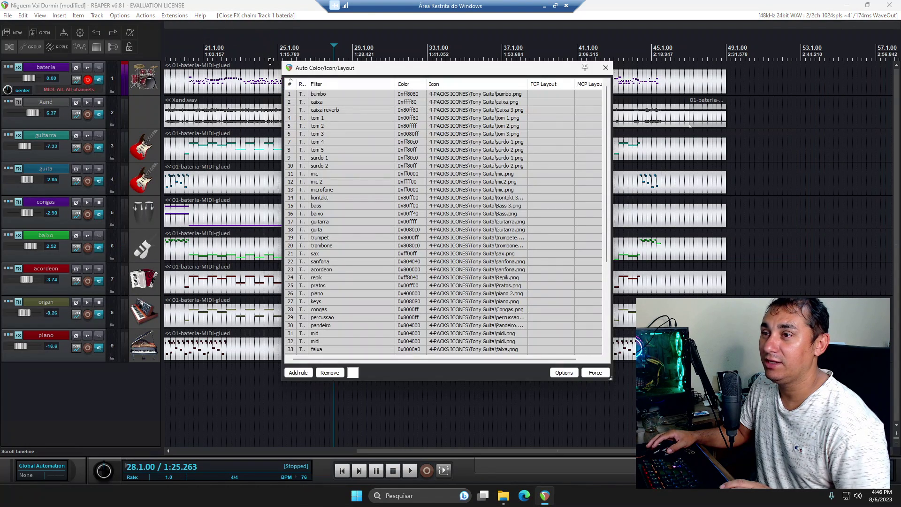
pyautogui.click(595, 373)
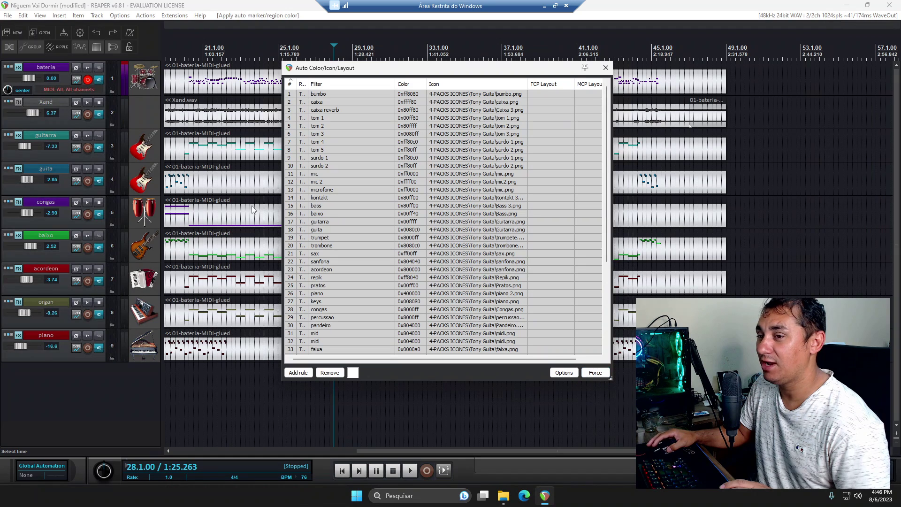
pyautogui.click(605, 68)
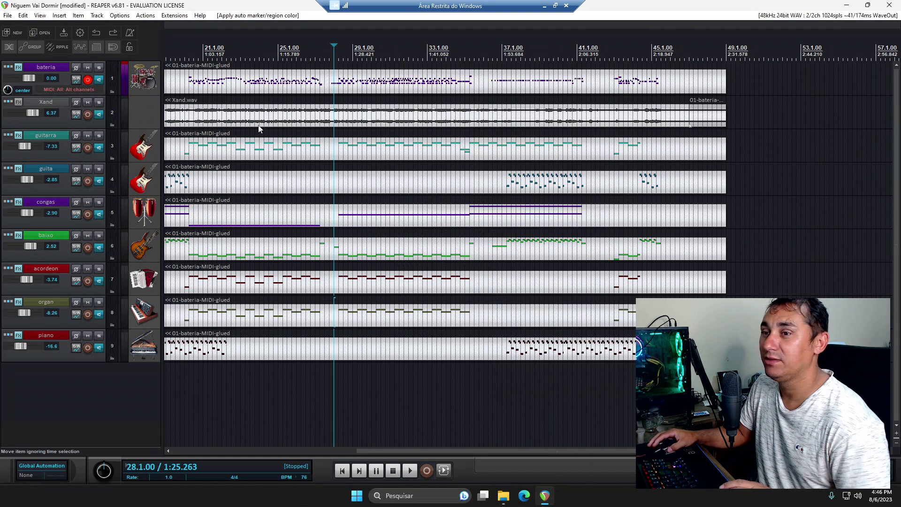
# Step: Play the Niguem Vai Dormir project from about bar 24, stop playback, and close REAPER without saving
pyautogui.click(265, 74)
pyautogui.press('space')
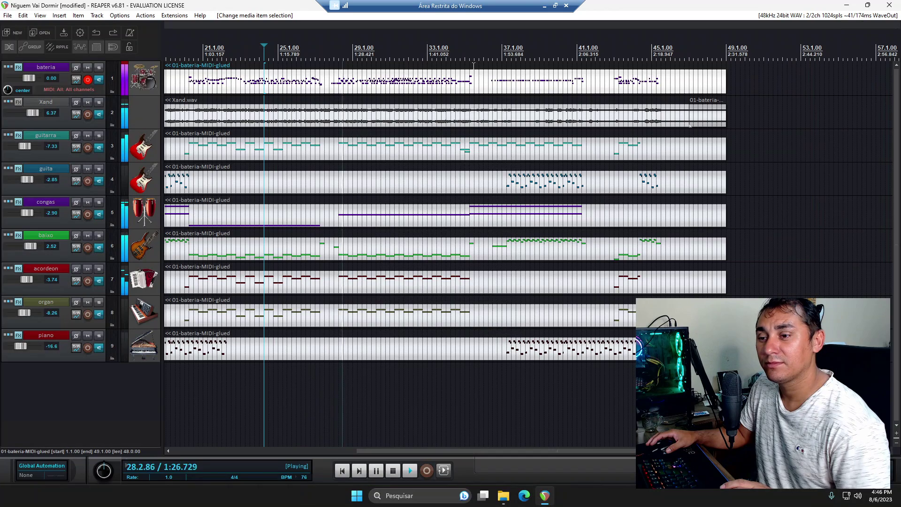
pyautogui.press('space')
pyautogui.click(889, 5)
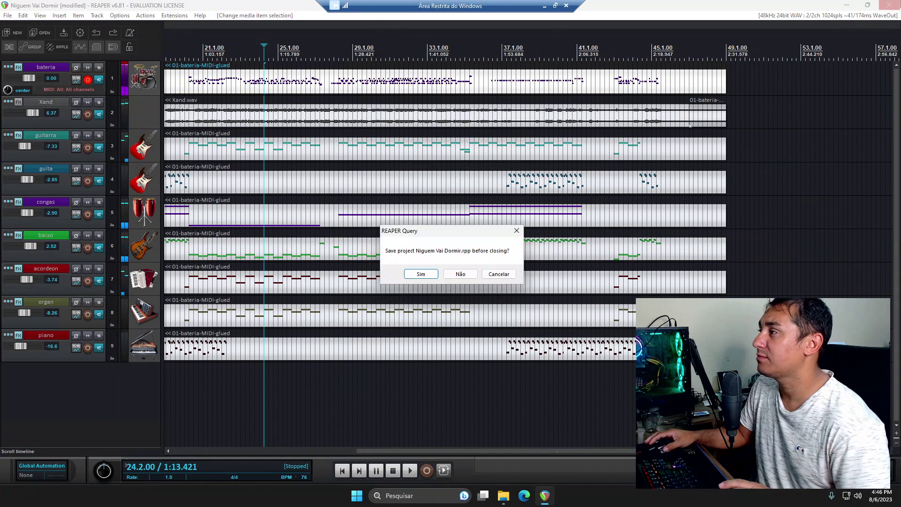
pyautogui.click(461, 273)
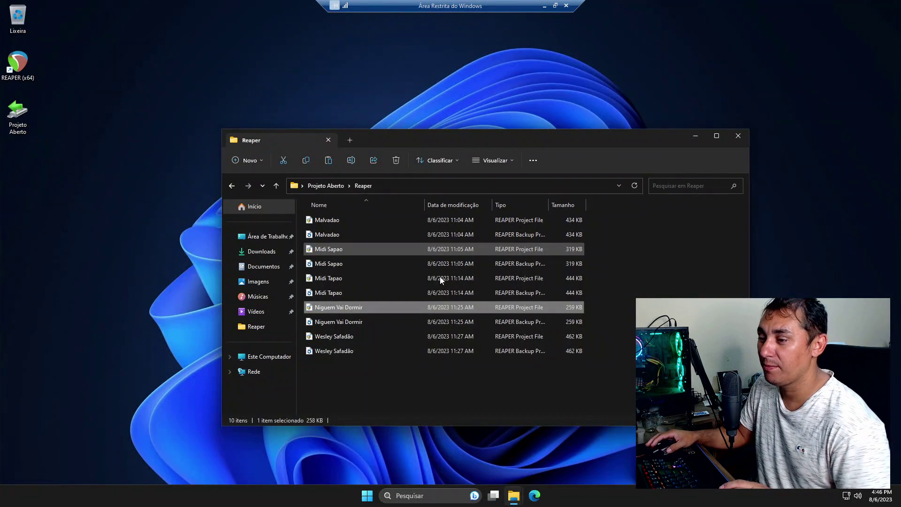
# Step: Open the Wesley Safadão project file and briefly test its playback from the start
pyautogui.doubleClick(349, 337)
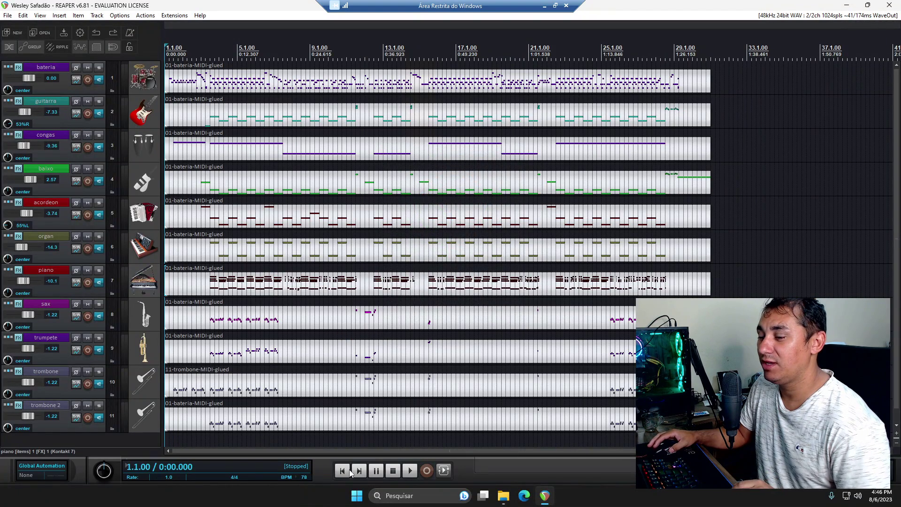
pyautogui.press('space')
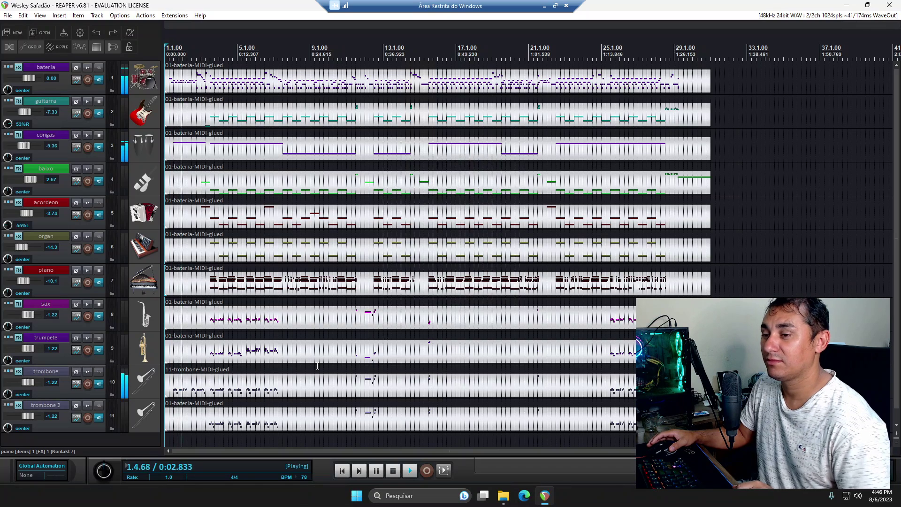
pyautogui.press('space')
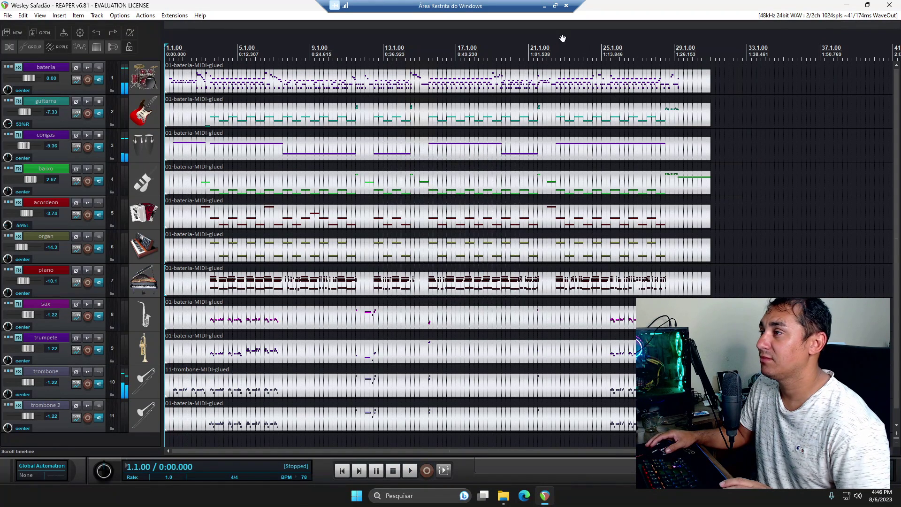
# Step: Force the SWS Auto Color/Icon/Layout rules onto the Wesley Safadão tracks and close the rules window
pyautogui.click(174, 16)
pyautogui.click(197, 37)
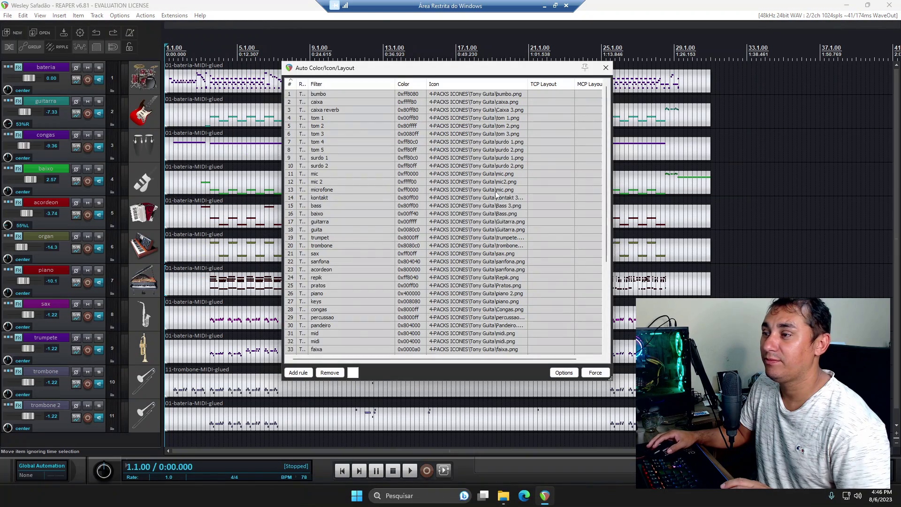
pyautogui.click(595, 372)
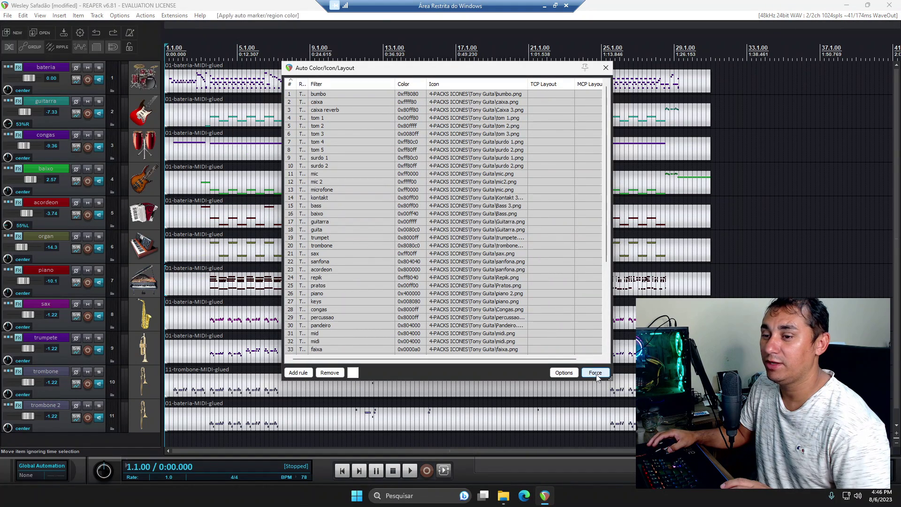
pyautogui.click(606, 68)
# Step: Play the Wesley Safadão project from the start, stop playback, and close REAPER without saving
pyautogui.press('space')
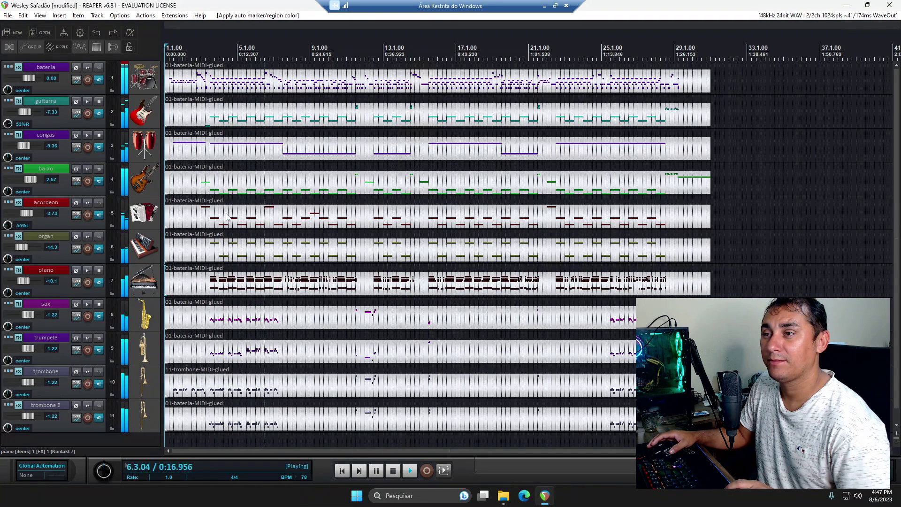
pyautogui.press('space')
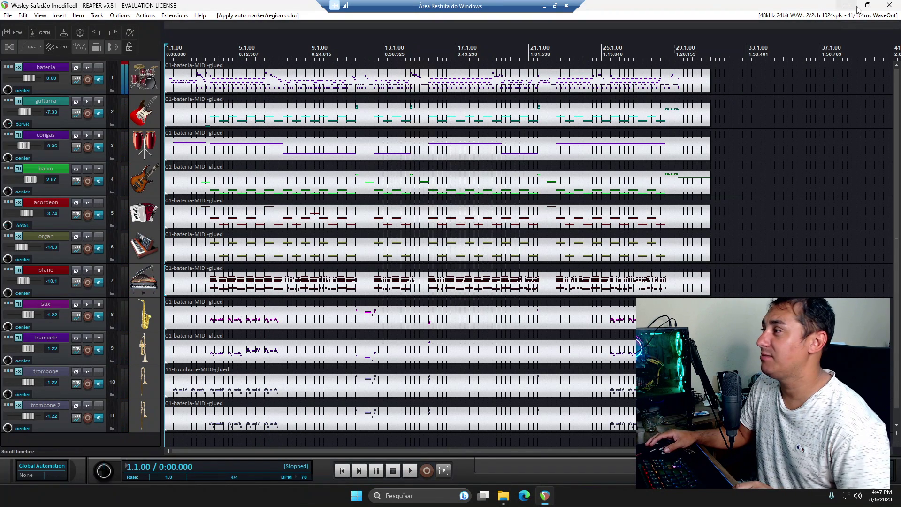
pyautogui.click(889, 6)
pyautogui.click(456, 274)
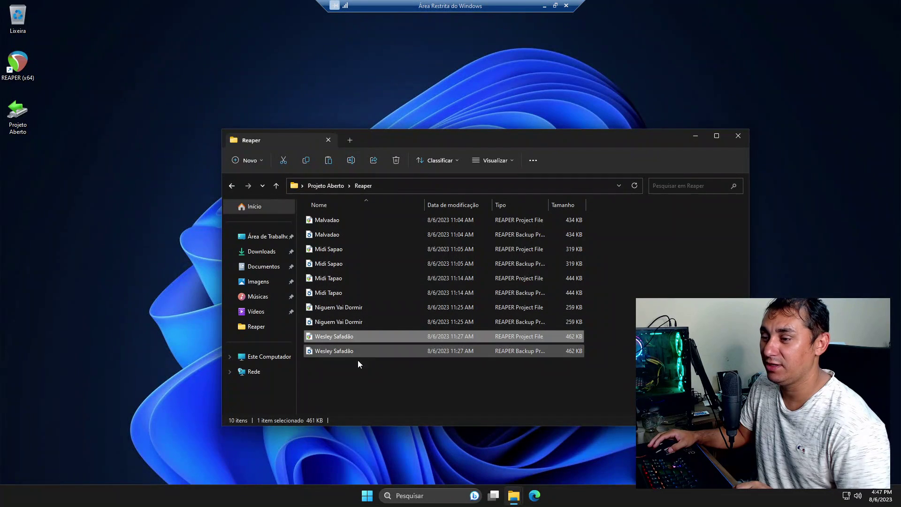
# Step: Close the project folder window and shut down Windows Sandbox, accepting the loss of its contents
pyautogui.click(232, 186)
pyautogui.click(737, 136)
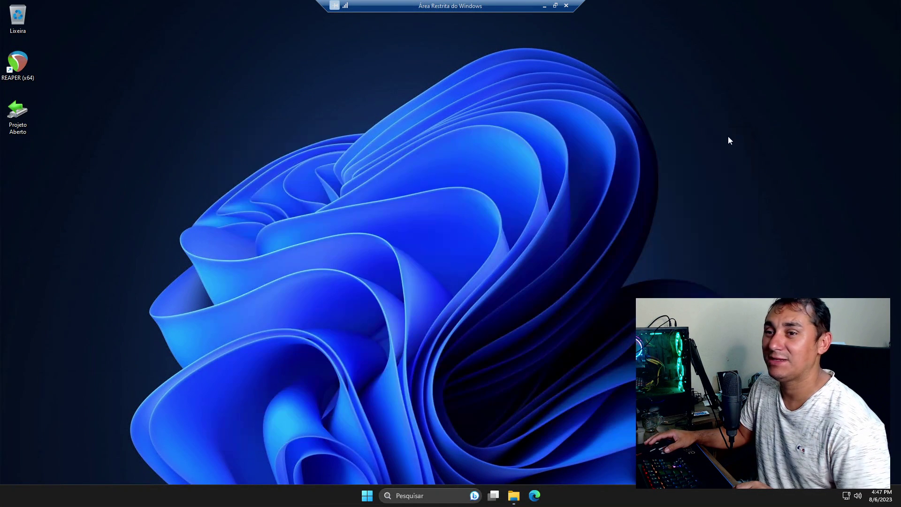
pyautogui.click(34, 117)
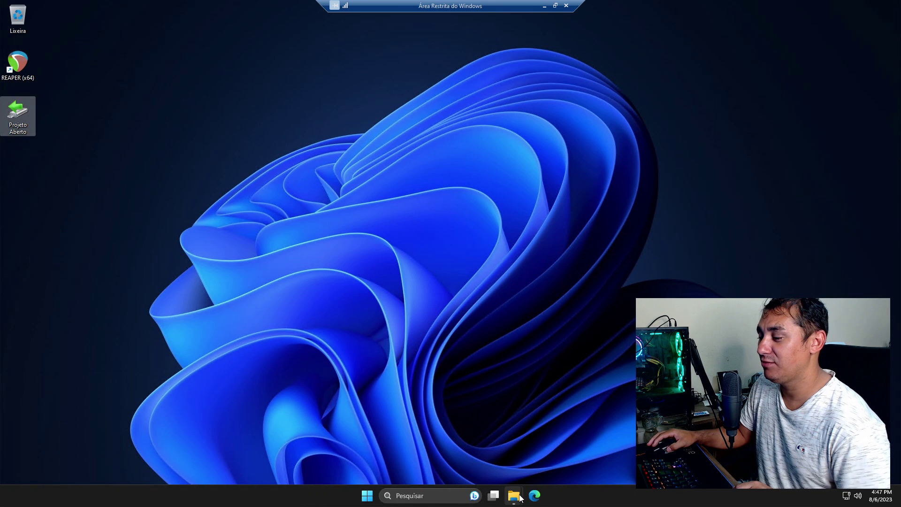
pyautogui.click(556, 6)
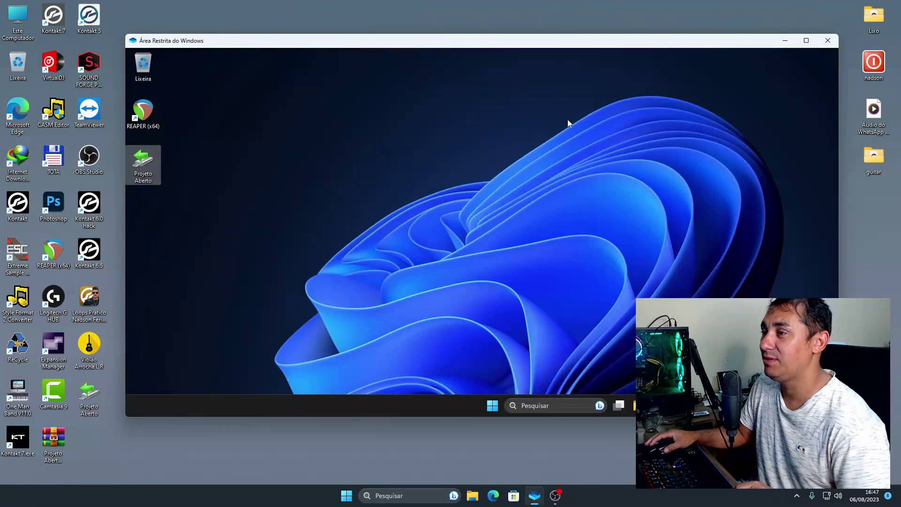
pyautogui.click(828, 41)
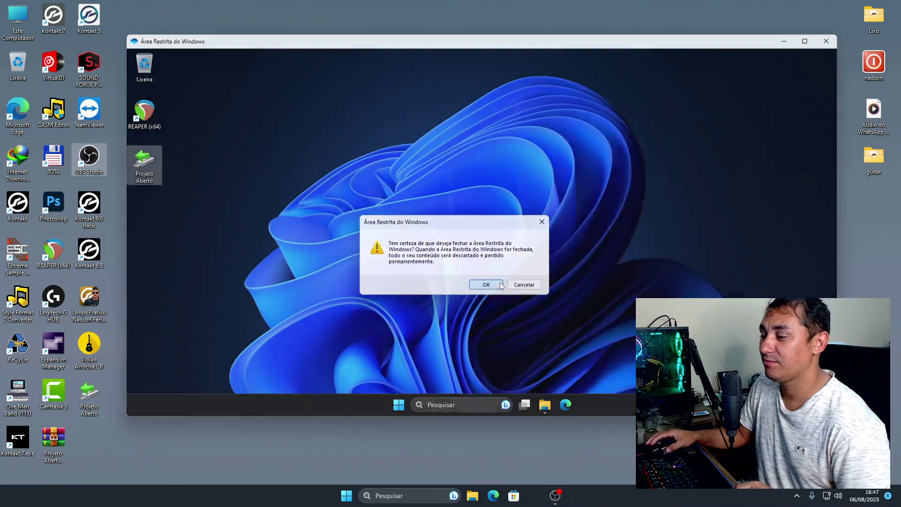
pyautogui.click(486, 284)
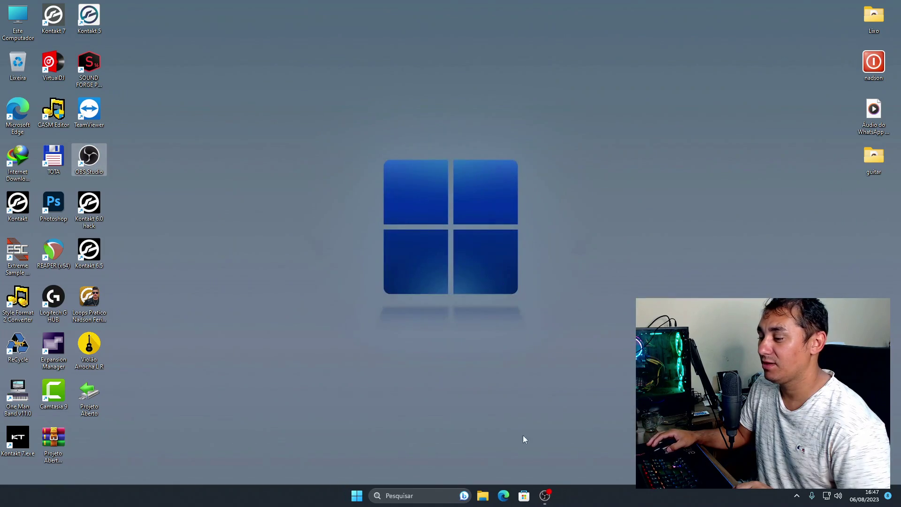
pyautogui.click(546, 498)
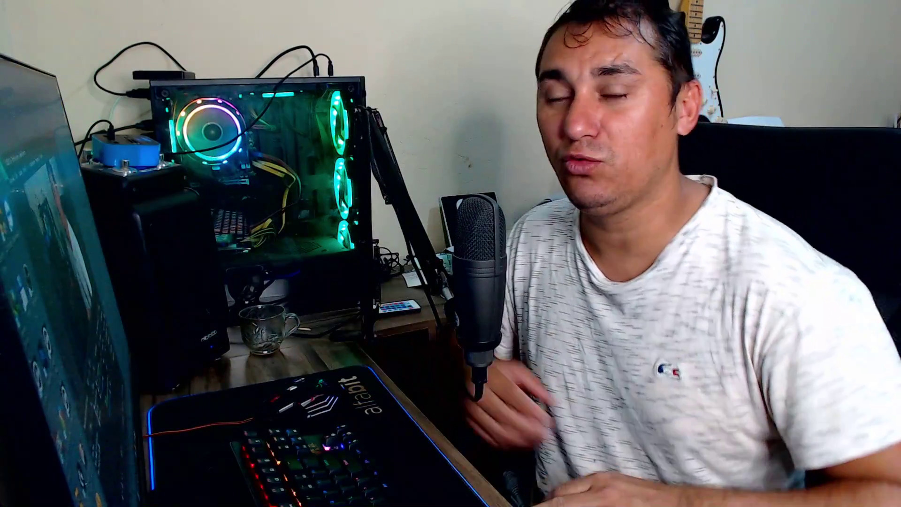